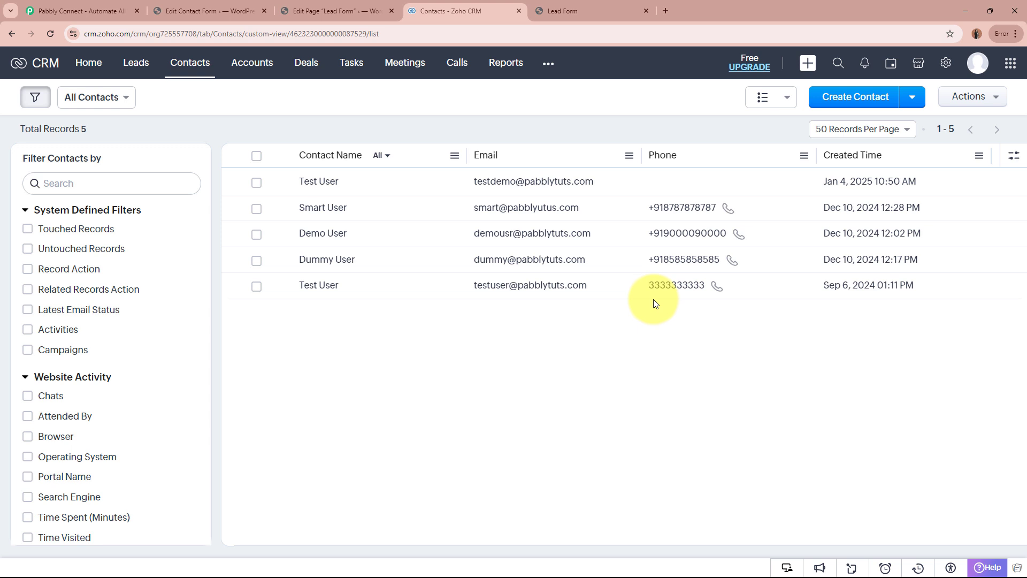
Review the website's Lead Form fields and the existing contacts list in Zoho CRM.
{"action": "left_click", "coordinate": [586, 13]}
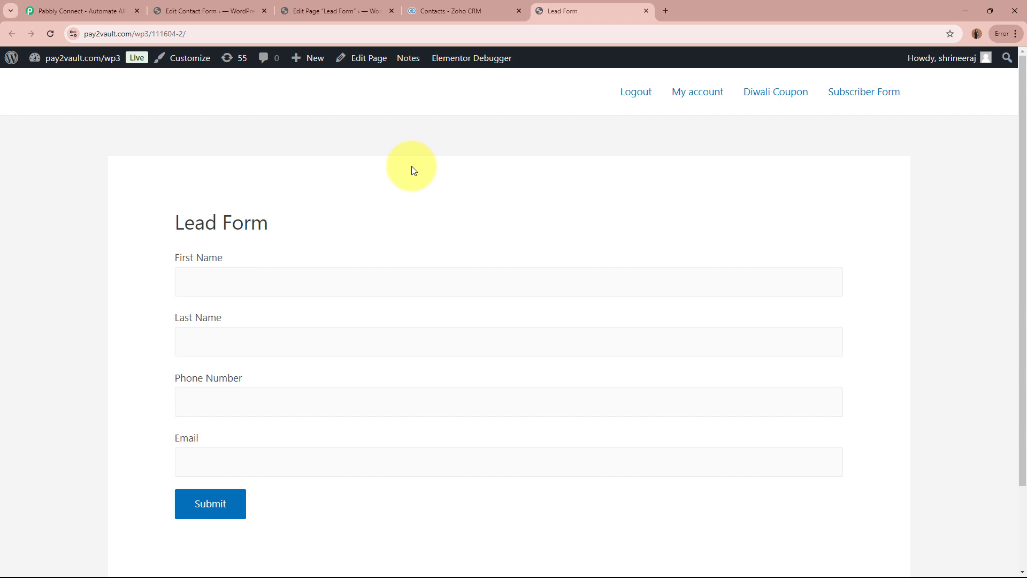
{"action": "left_click", "coordinate": [428, 11]}
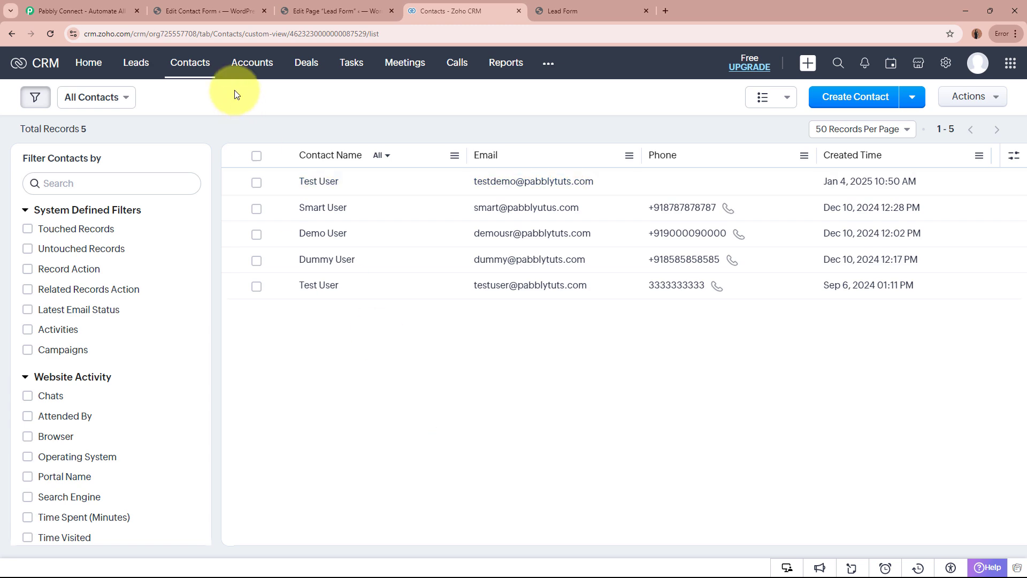
{"action": "left_click", "coordinate": [578, 4]}
{"action": "left_click", "coordinate": [464, 2]}
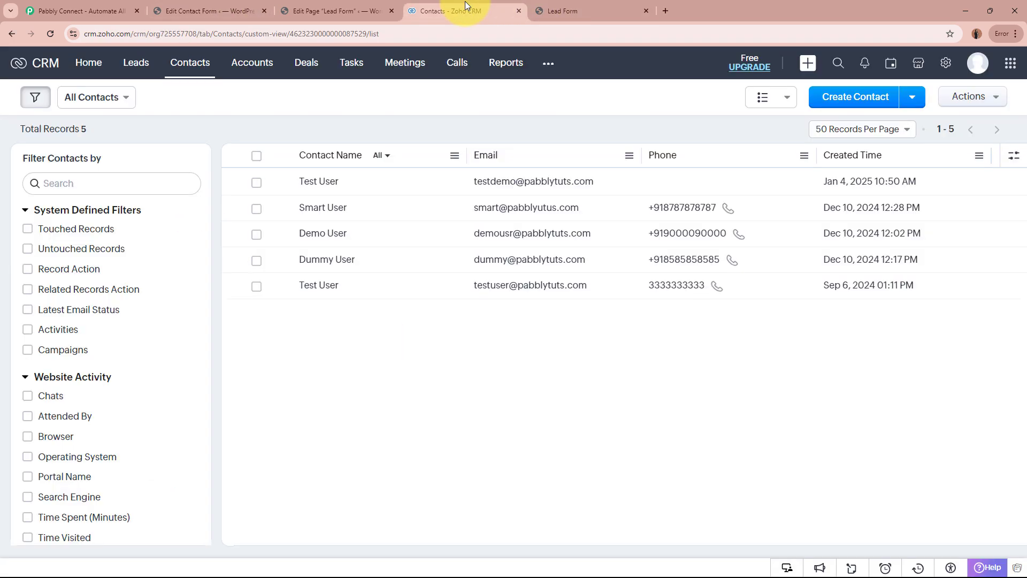
Switch to the Pabbly Connect website, dismiss the lifetime offer popup and sign in.
{"action": "left_click", "coordinate": [105, 9]}
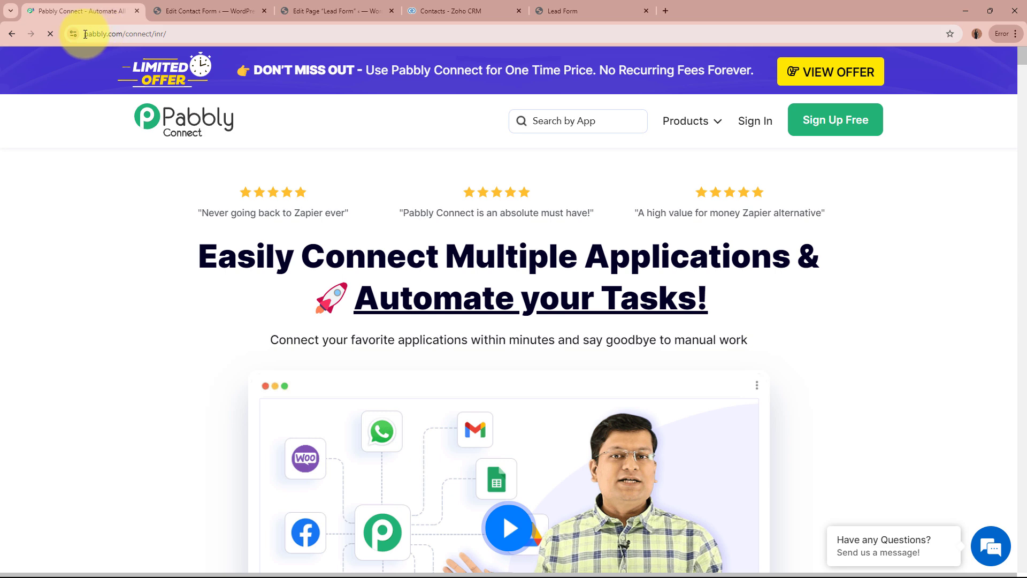
{"action": "left_click", "coordinate": [104, 33]}
{"action": "left_click", "coordinate": [128, 260]}
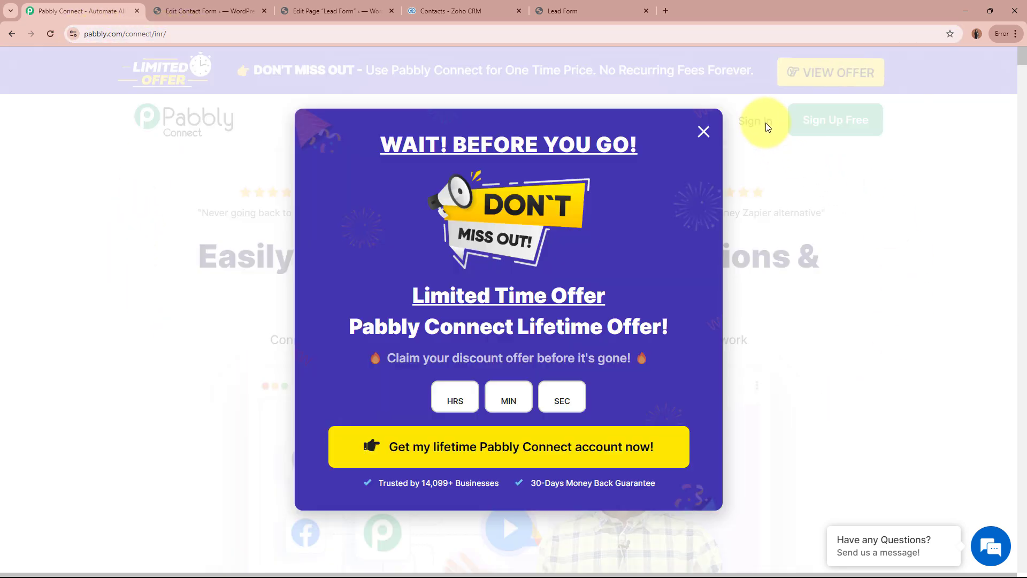
{"action": "left_click", "coordinate": [701, 131]}
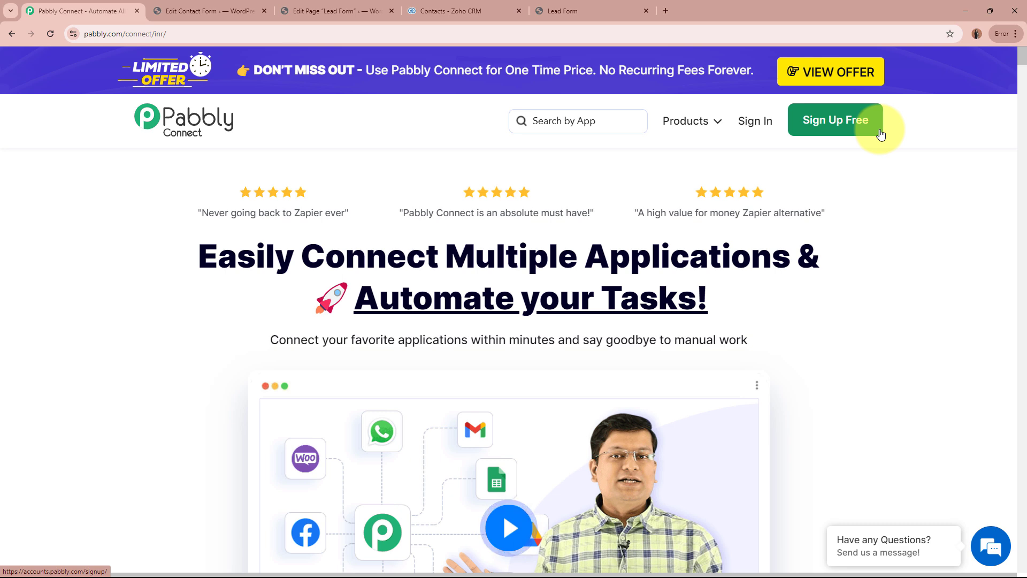
{"action": "left_click", "coordinate": [749, 121]}
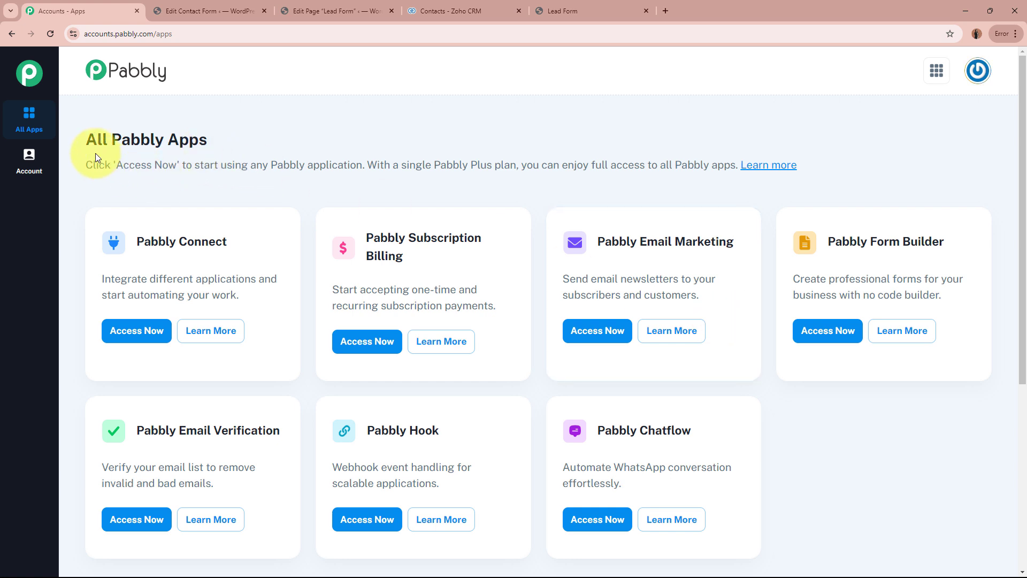
Open Pabbly Connect from the All Pabbly Apps page.
{"action": "left_click_drag", "start_coordinate": [106, 140], "coordinate": [230, 137]}
{"action": "left_click", "coordinate": [230, 137]}
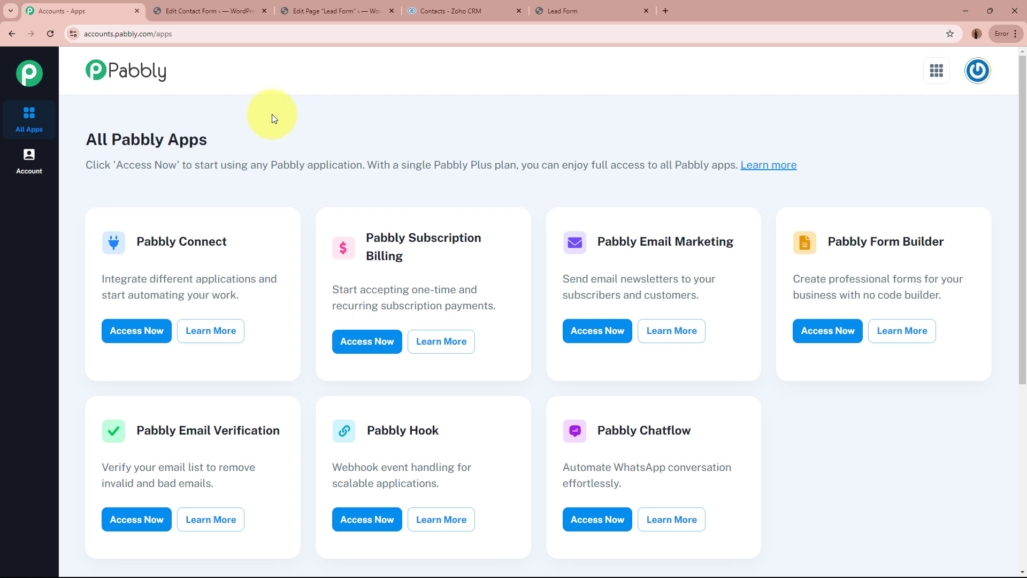
{"action": "left_click_drag", "start_coordinate": [136, 242], "coordinate": [226, 238]}
{"action": "left_click", "coordinate": [226, 235]}
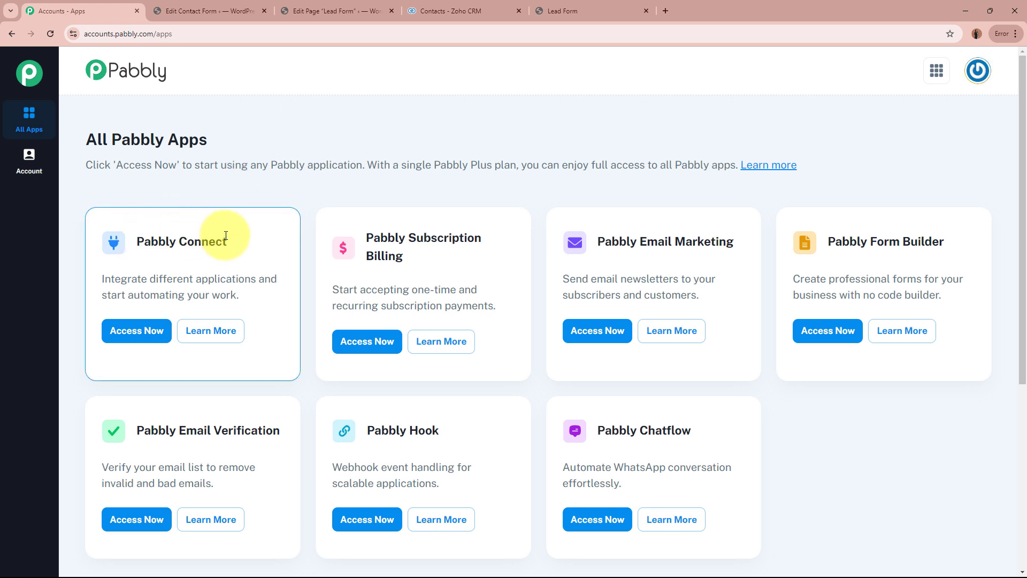
{"action": "left_click", "coordinate": [130, 332]}
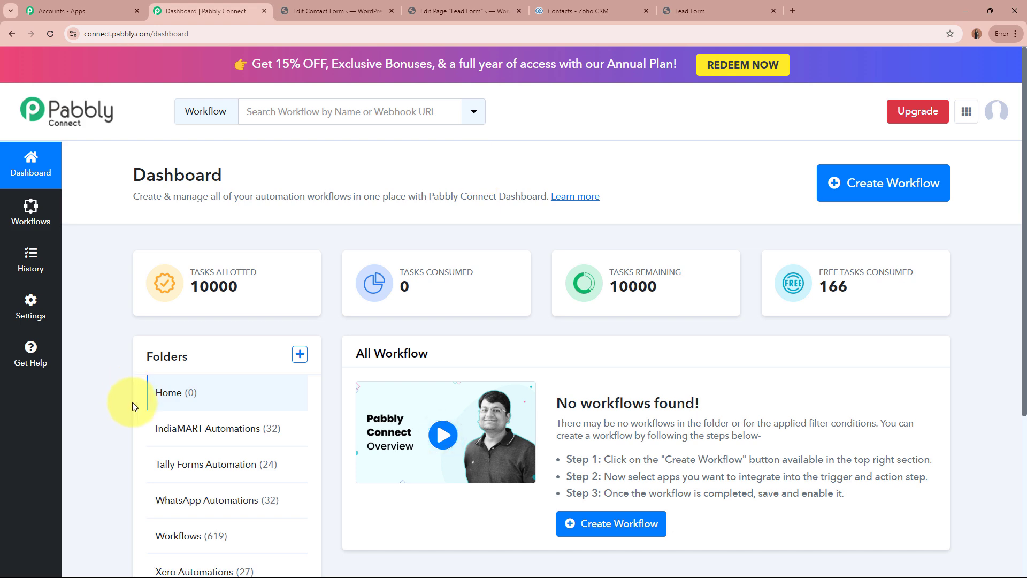
Start a new workflow and name it "Create Zoho CRM Contact on Contact Form 7 Submission".
{"action": "left_click", "coordinate": [896, 188]}
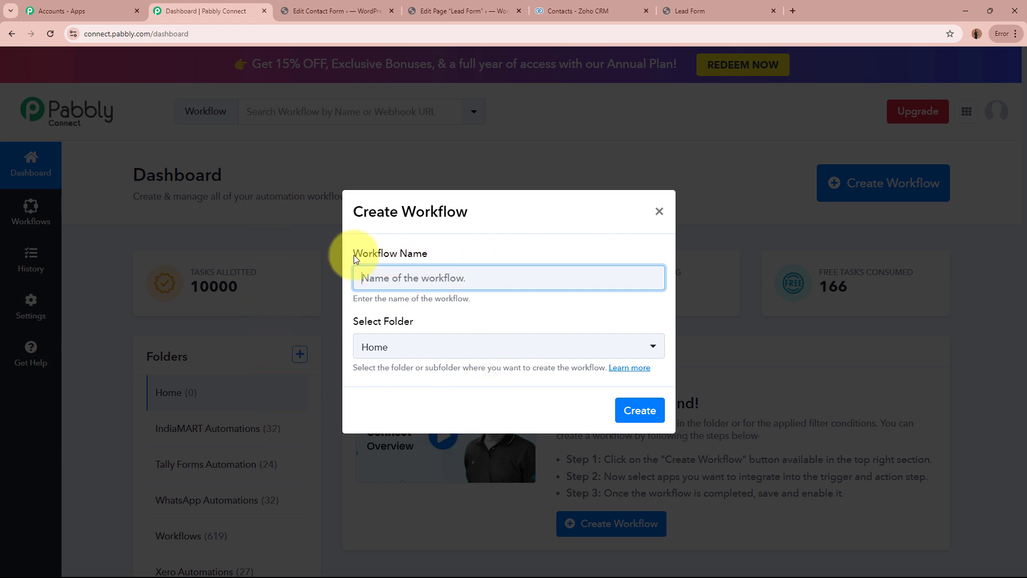
{"action": "left_click_drag", "start_coordinate": [354, 254], "coordinate": [452, 257]}
{"action": "left_click_drag", "start_coordinate": [354, 320], "coordinate": [452, 325]}
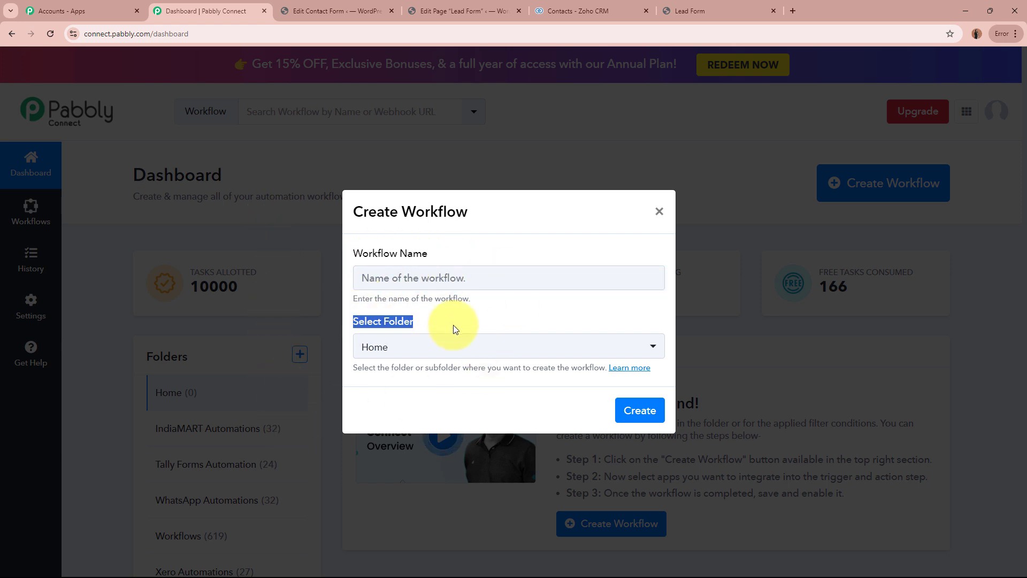
{"action": "left_click", "coordinate": [414, 274]}
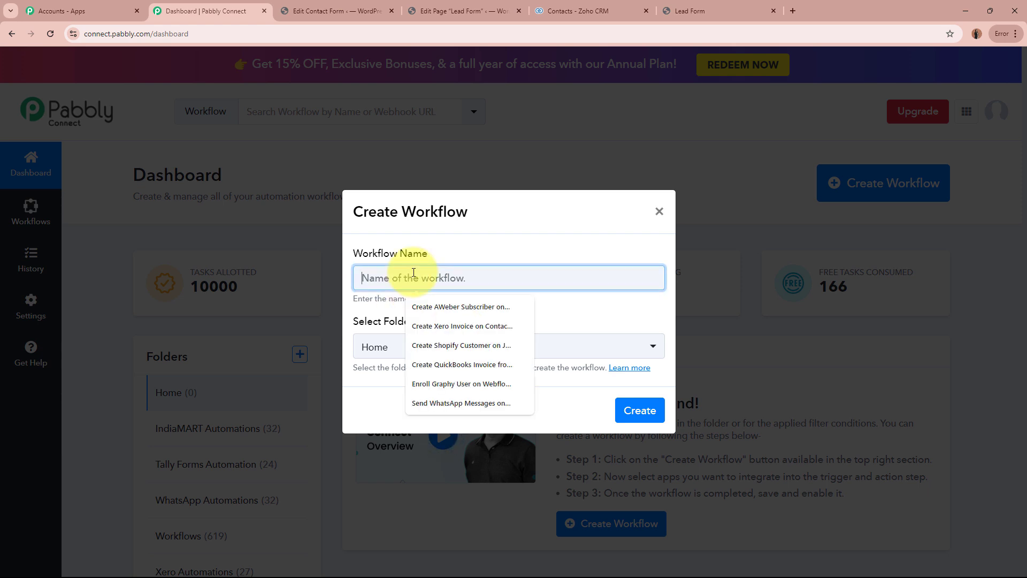
{"action": "type", "text": "Create Zoho CRM Contact on Contact Form 7 Submission"}
{"action": "left_click_drag", "start_coordinate": [400, 278], "coordinate": [579, 293]}
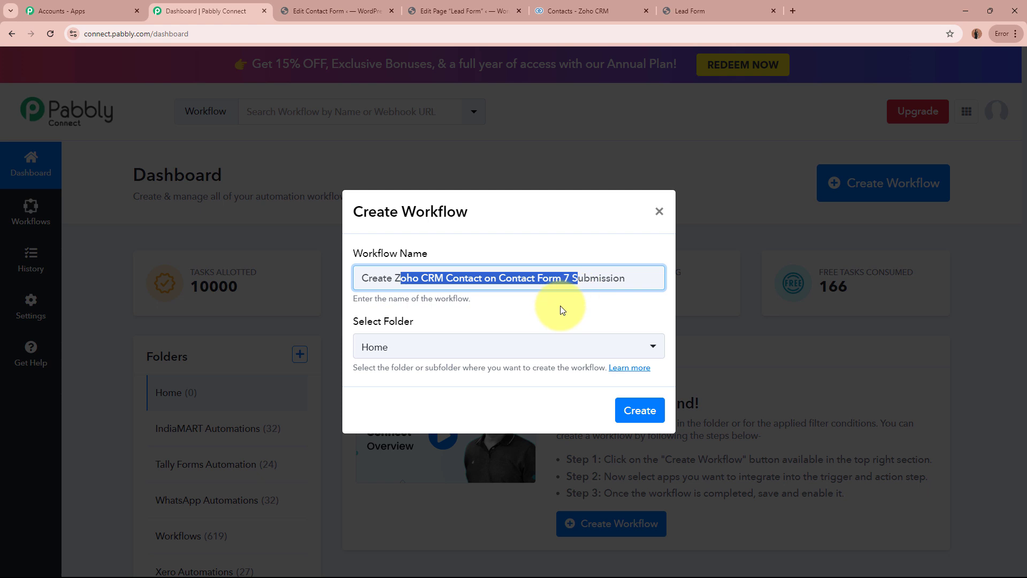
{"action": "left_click", "coordinate": [563, 310]}
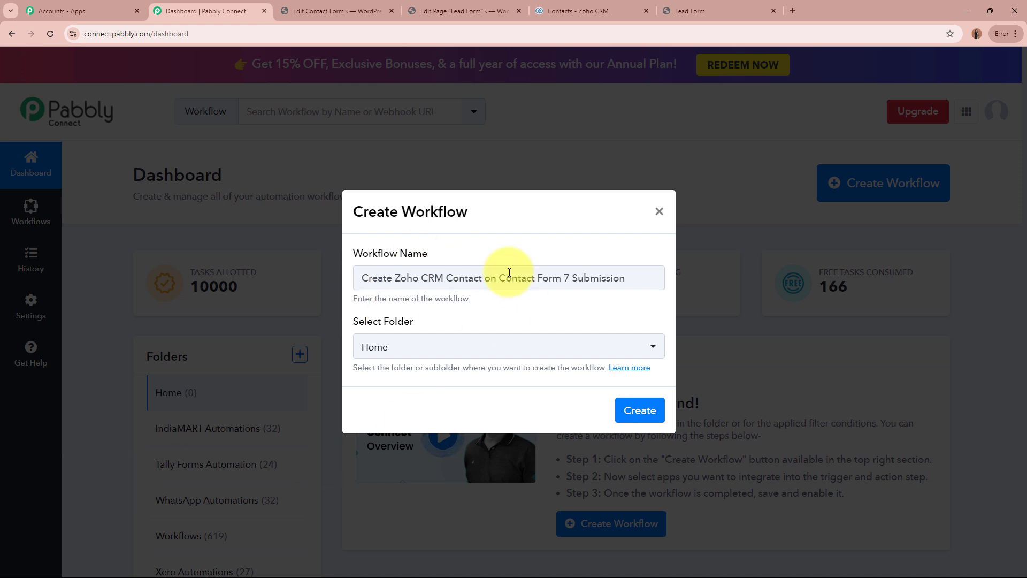
Assign the new workflow to the Zoho CRM Automations folder and create it.
{"action": "left_click", "coordinate": [492, 349]}
{"action": "scroll", "coordinate": [499, 516], "scroll_direction": "down", "scroll_amount": 1}
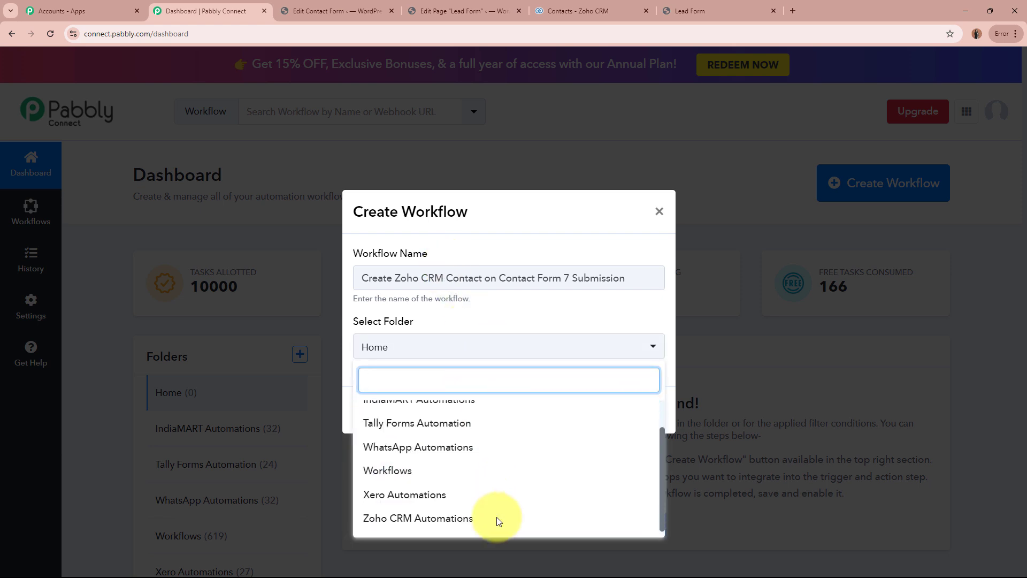
{"action": "left_click", "coordinate": [492, 518]}
{"action": "left_click", "coordinate": [384, 399]}
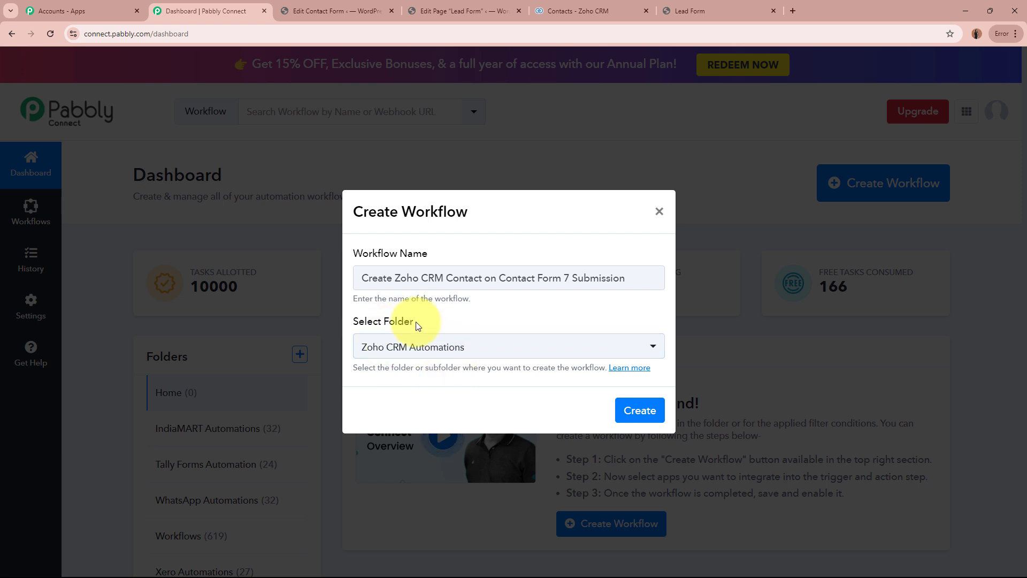
{"action": "left_click_drag", "start_coordinate": [372, 284], "coordinate": [518, 298]}
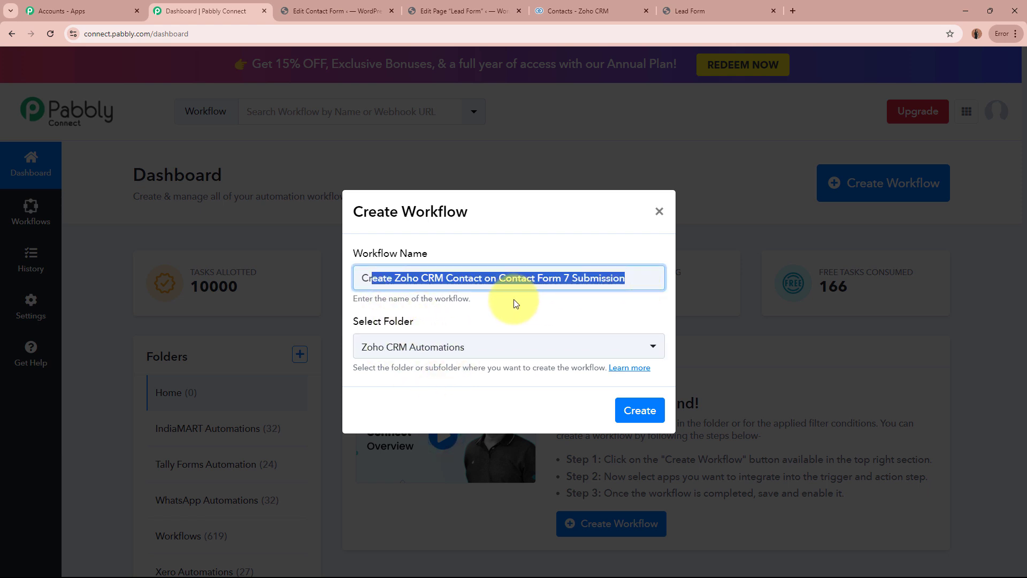
{"action": "left_click", "coordinate": [513, 299]}
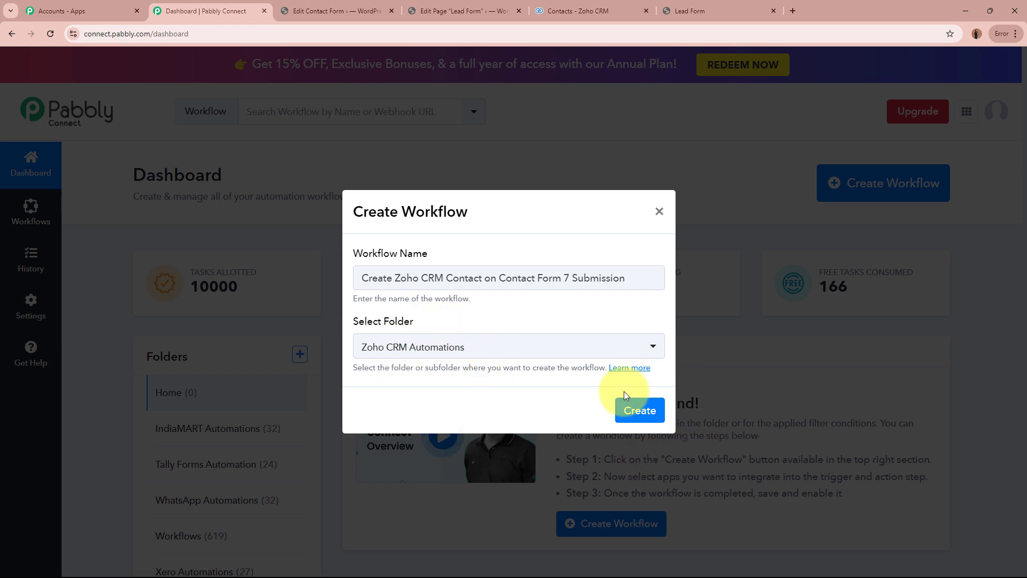
{"action": "left_click", "coordinate": [641, 411]}
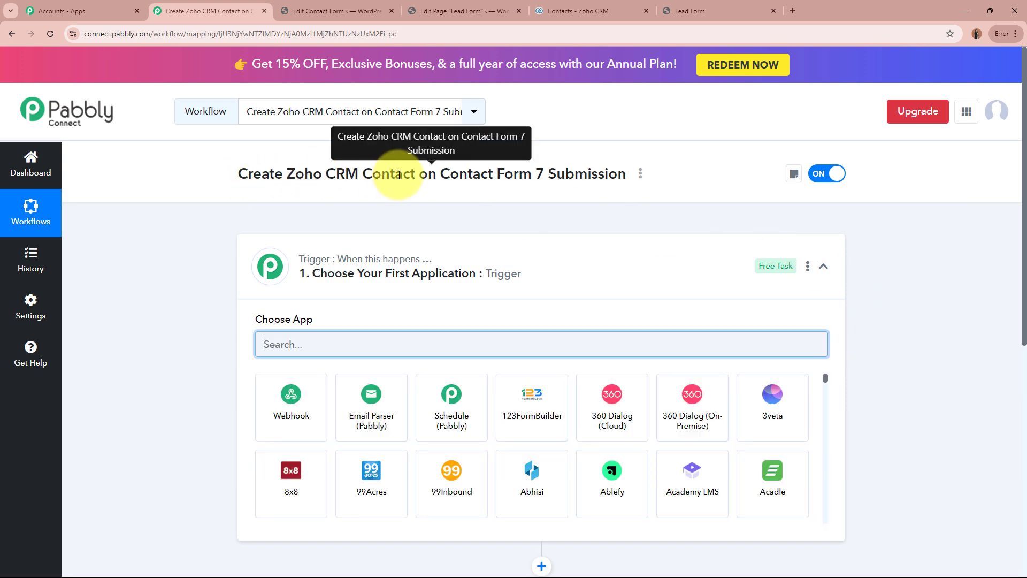
Set Contact Form 7 as the workflow's trigger application.
{"action": "left_click", "coordinate": [578, 267]}
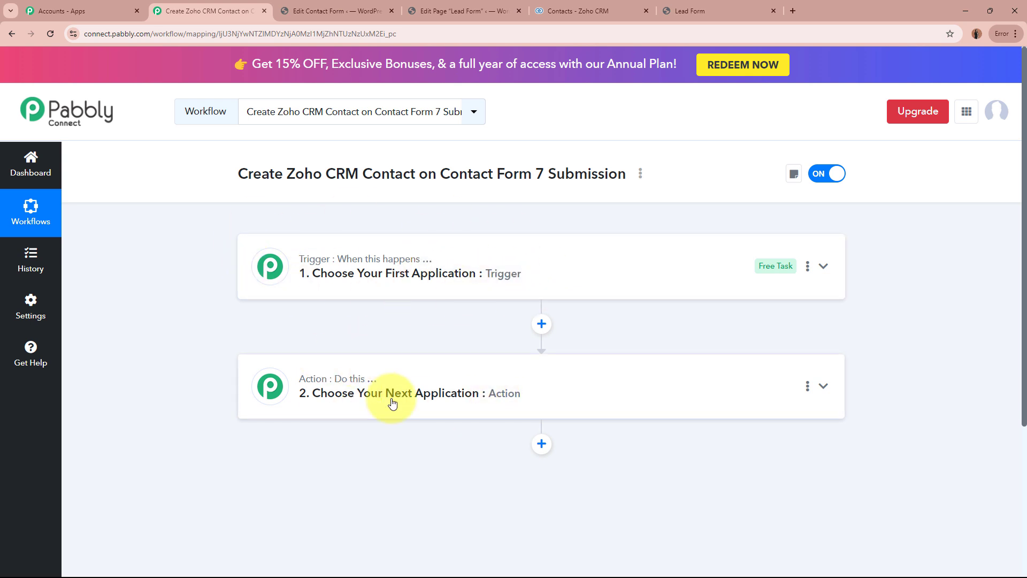
{"action": "left_click", "coordinate": [642, 268]}
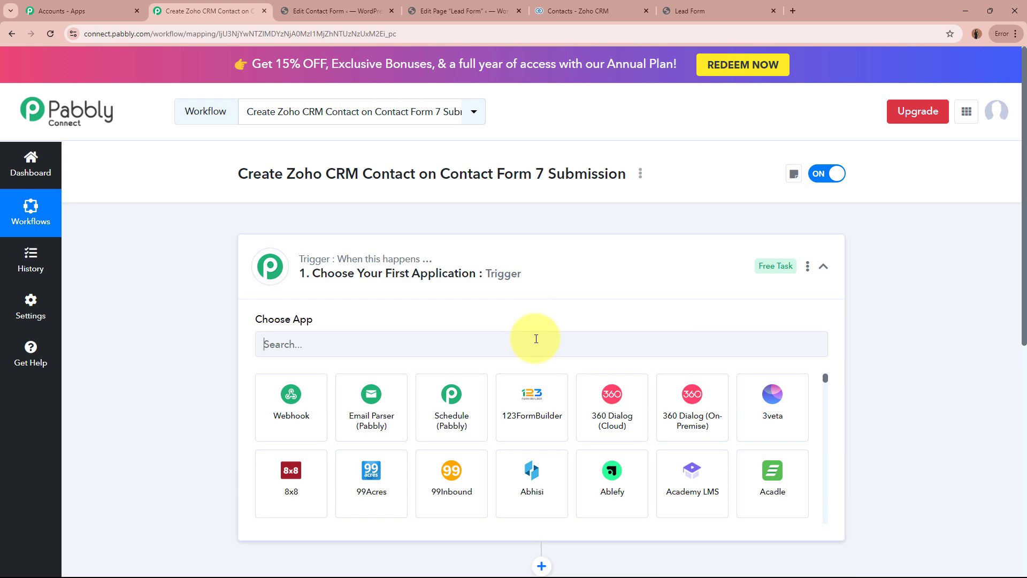
{"action": "left_click", "coordinate": [536, 339]}
{"action": "key", "text": "Caps_Lock"}
{"action": "type", "text": "Contact"}
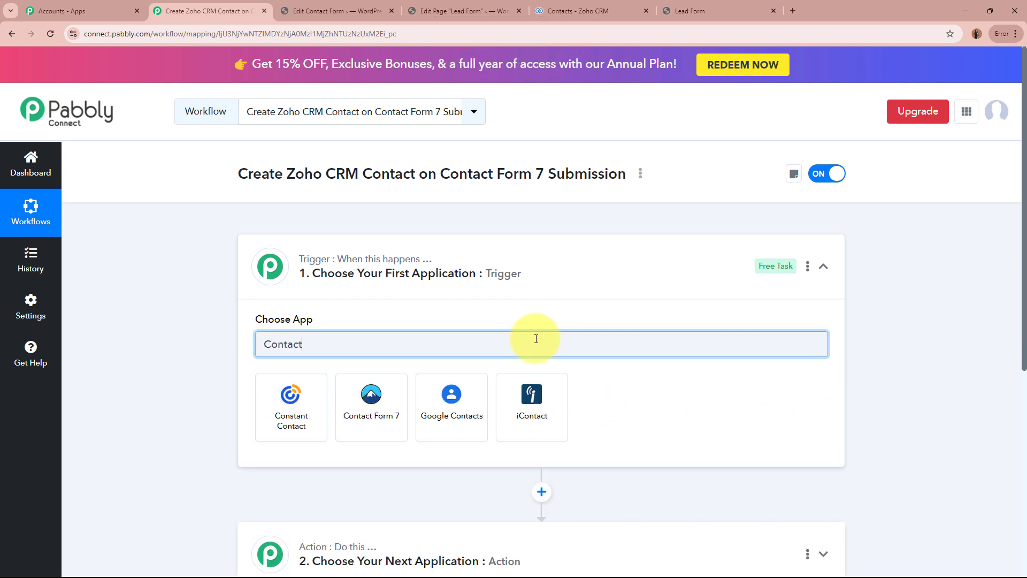
{"action": "left_click", "coordinate": [369, 420]}
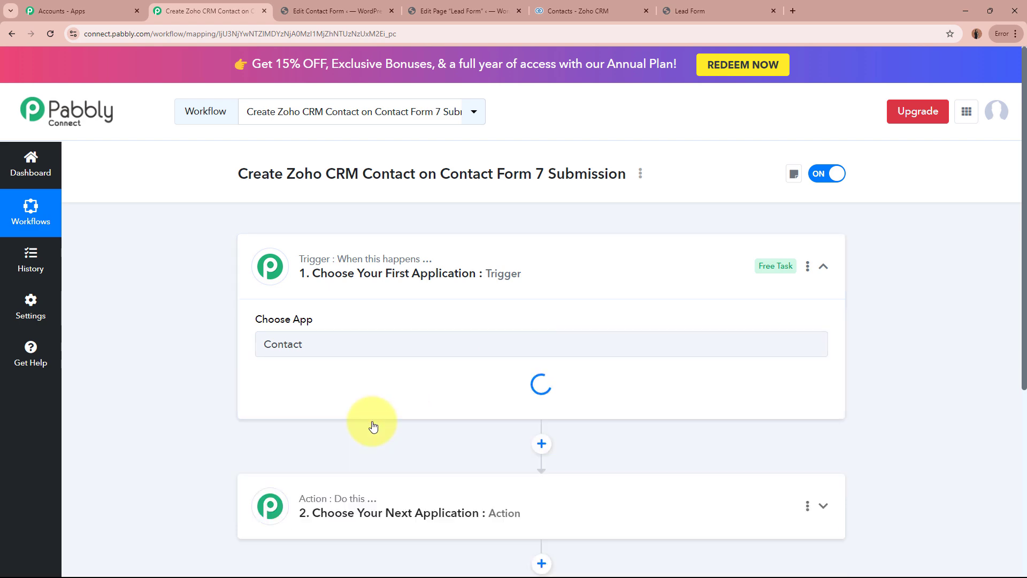
Check the Lead Form in the WordPress editor and set the workflow's trigger event to New Form Submission.
{"action": "left_click", "coordinate": [372, 8]}
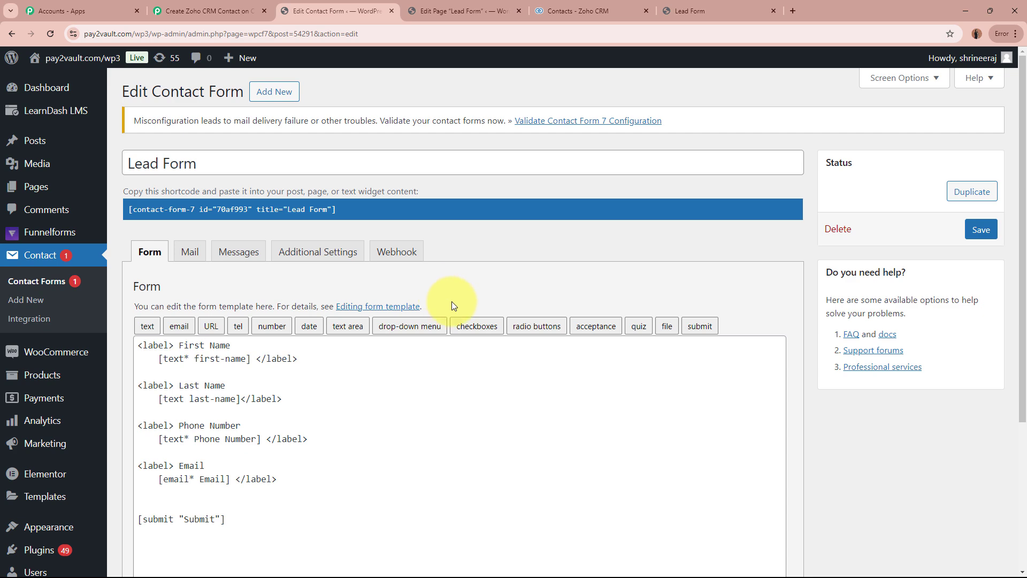
{"action": "left_click", "coordinate": [177, 10]}
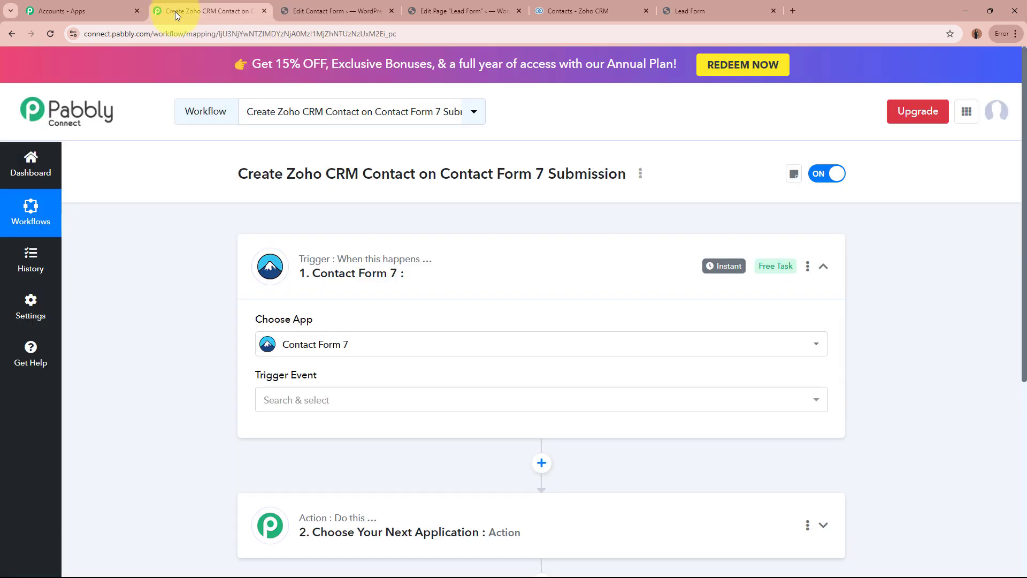
{"action": "scroll", "coordinate": [157, 357], "scroll_direction": "down", "scroll_amount": 1}
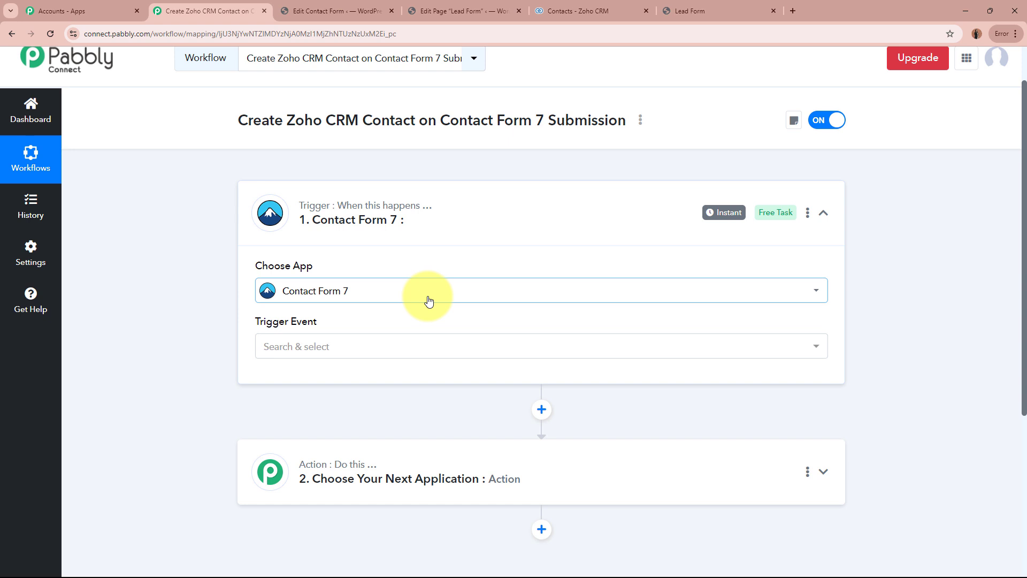
{"action": "left_click", "coordinate": [426, 345]}
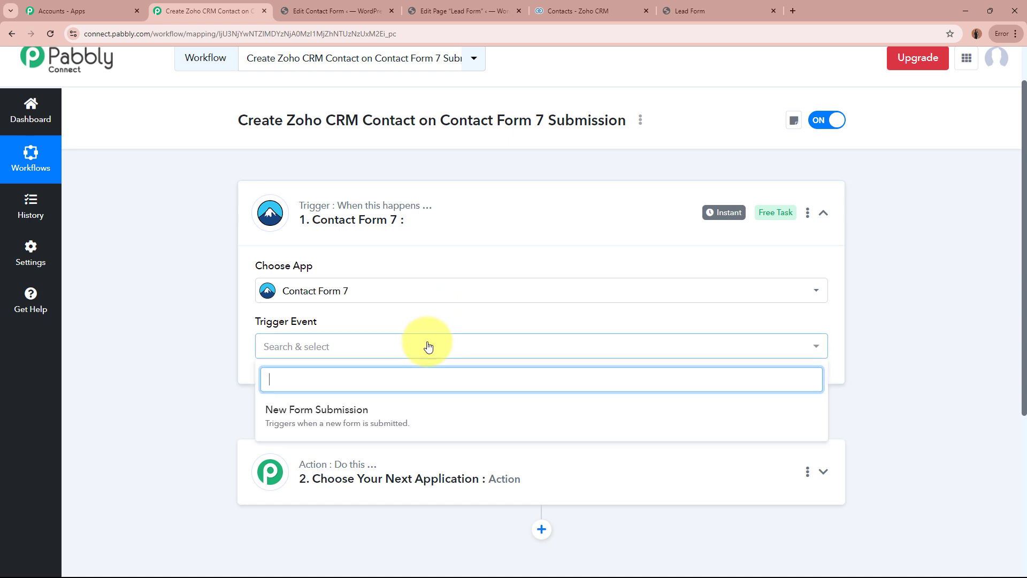
{"action": "left_click", "coordinate": [408, 414]}
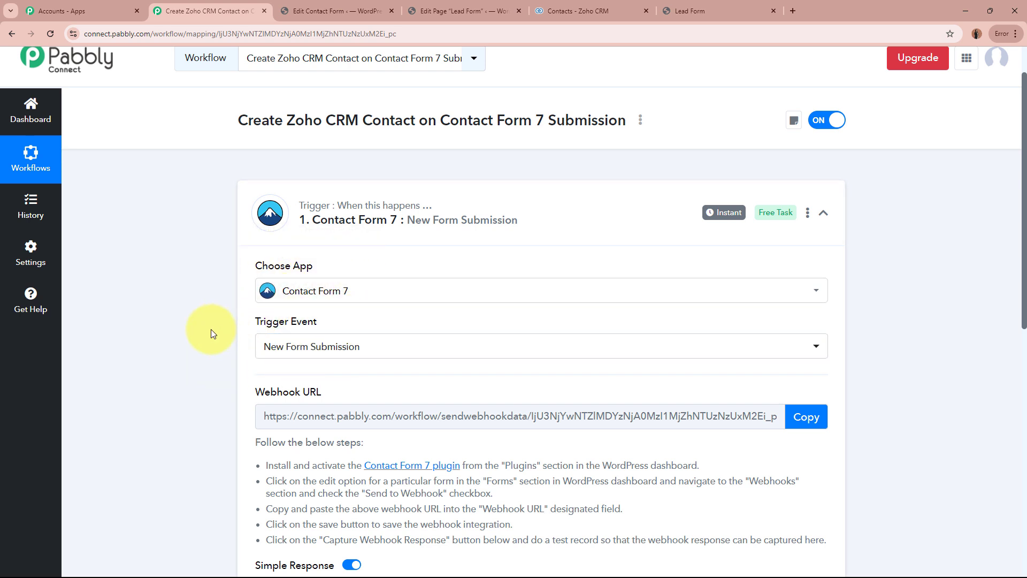
Copy the trigger's webhook URL and switch to the Lead Form's edit page in WordPress.
{"action": "scroll", "coordinate": [210, 332], "scroll_direction": "down", "scroll_amount": 2}
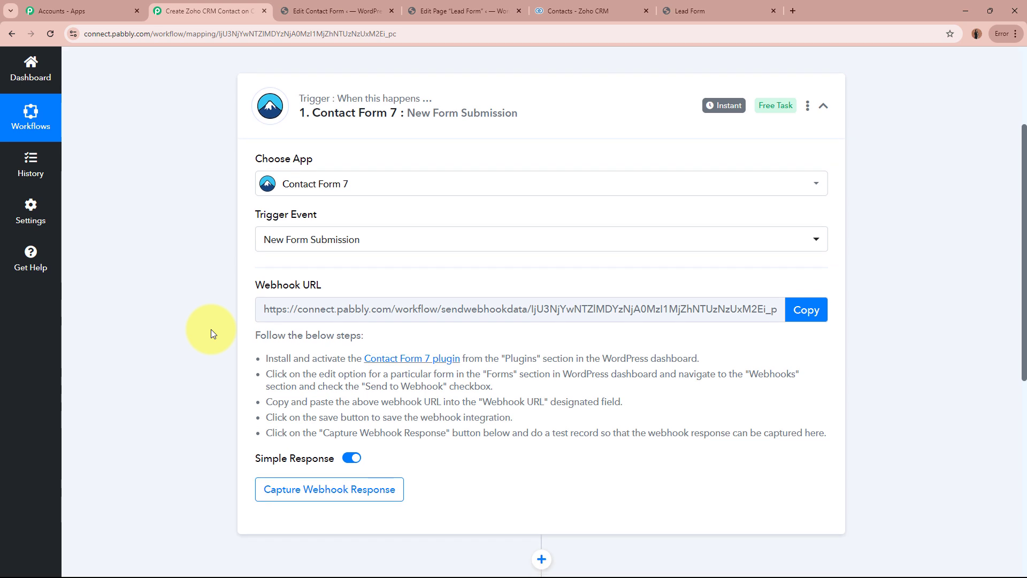
{"action": "left_click_drag", "start_coordinate": [257, 283], "coordinate": [353, 285]}
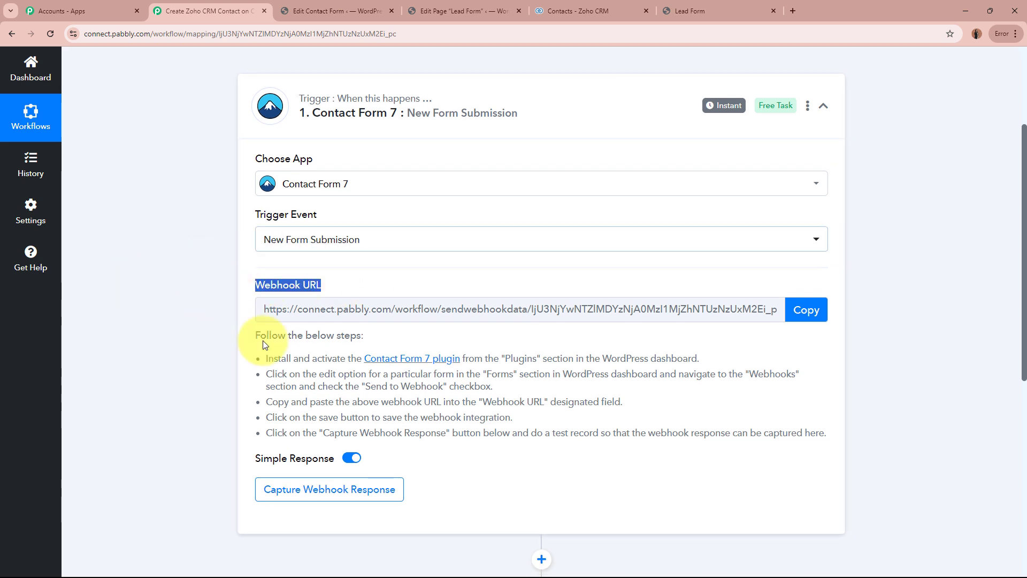
{"action": "left_click", "coordinate": [222, 325]}
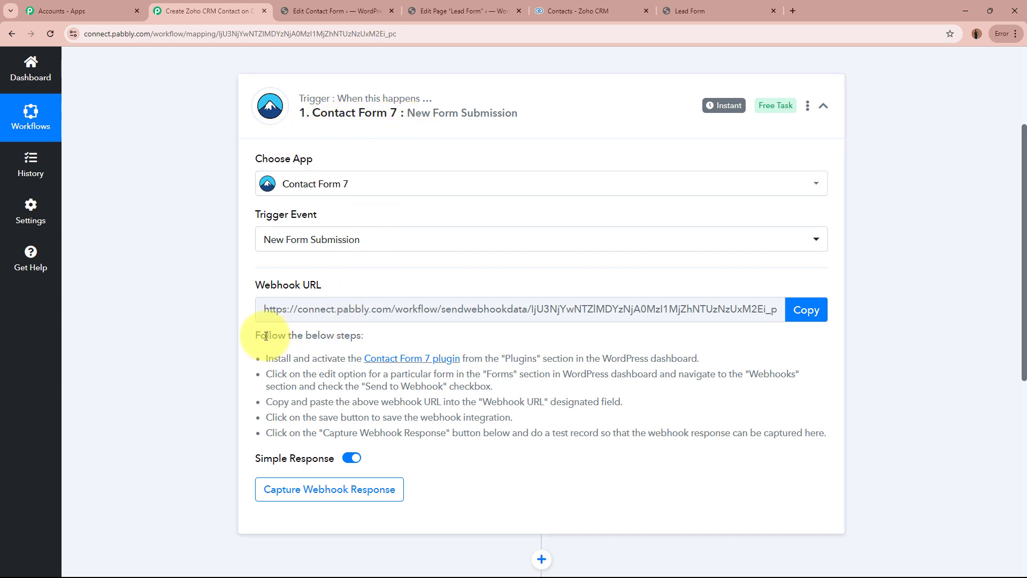
{"action": "left_click_drag", "start_coordinate": [259, 334], "coordinate": [651, 431]}
{"action": "left_click", "coordinate": [658, 428]}
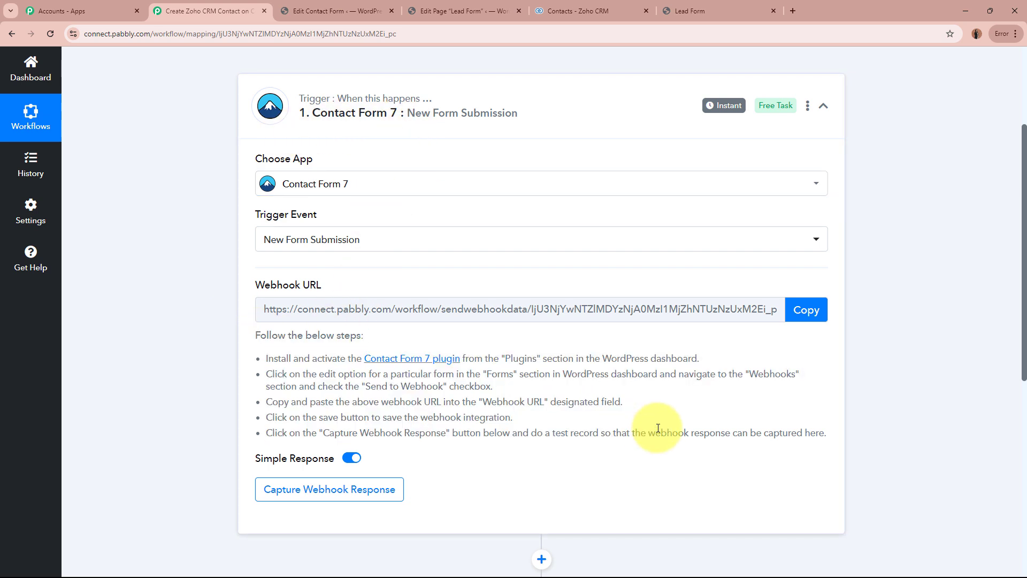
{"action": "left_click", "coordinate": [806, 310]}
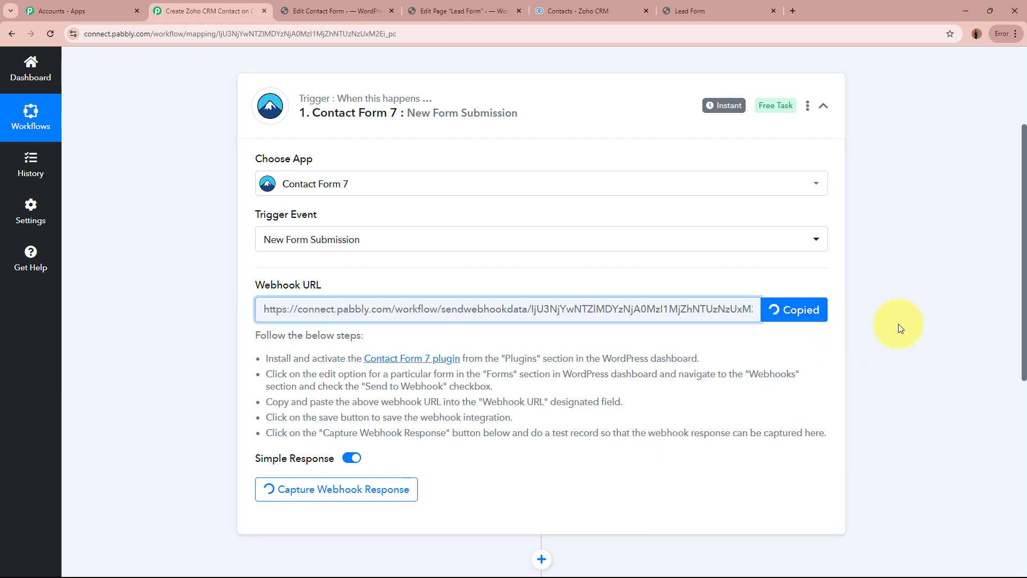
{"action": "scroll", "coordinate": [898, 323], "scroll_direction": "up", "scroll_amount": 3}
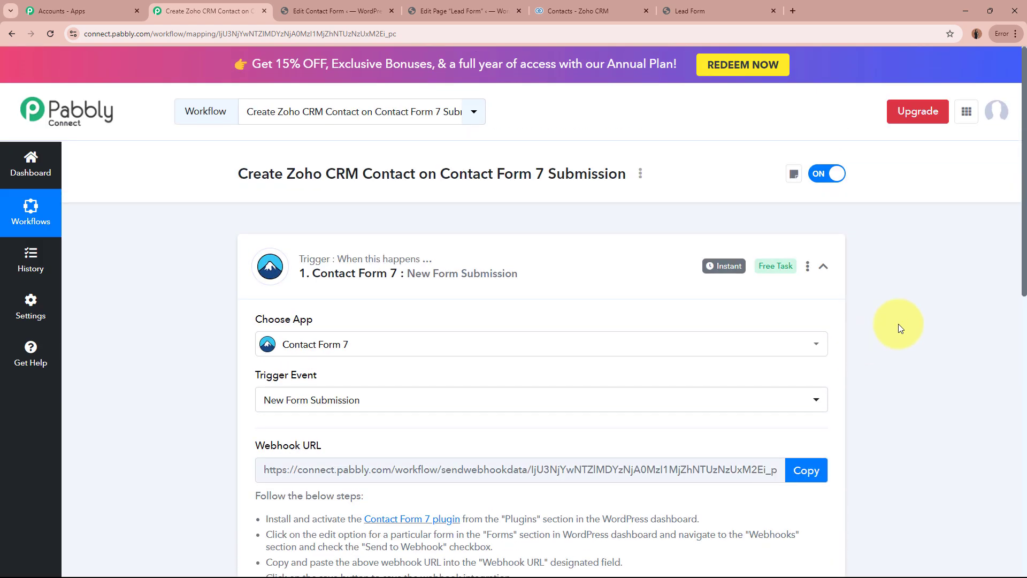
{"action": "left_click", "coordinate": [338, 10]}
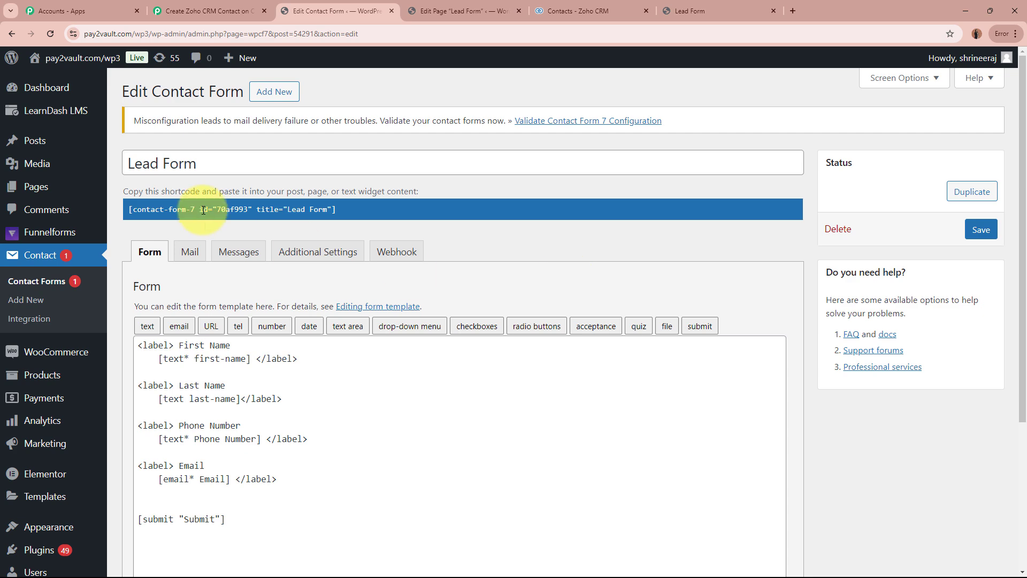
Search the installed WordPress plugins for Contact Form 7 and check the activation of the form and webhook plugins.
{"action": "scroll", "coordinate": [60, 458], "scroll_direction": "down", "scroll_amount": 3}
{"action": "scroll", "coordinate": [59, 458], "scroll_direction": "down", "scroll_amount": 2}
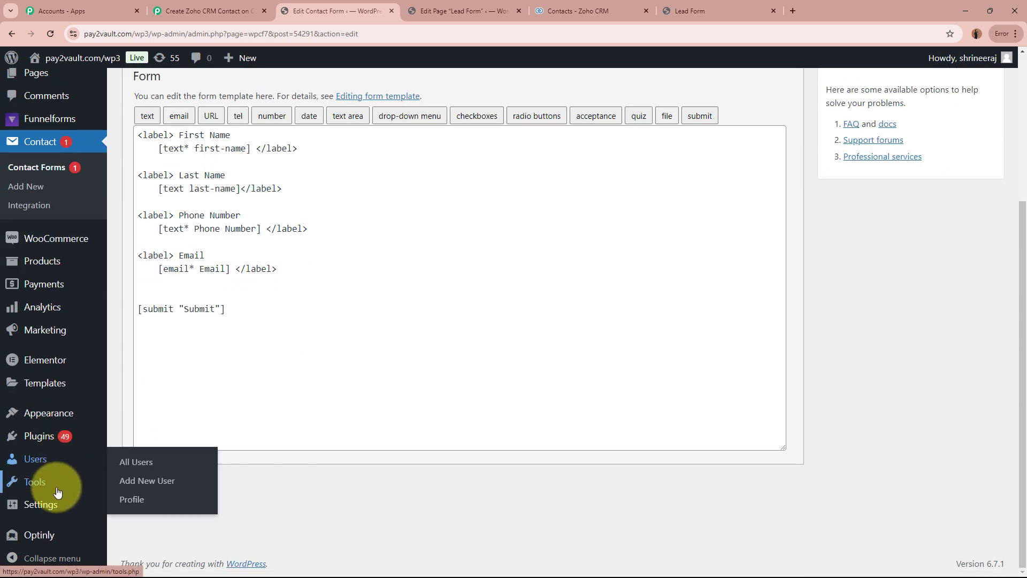
{"action": "mouse_move", "coordinate": [62, 436]}
{"action": "left_click", "coordinate": [149, 439]}
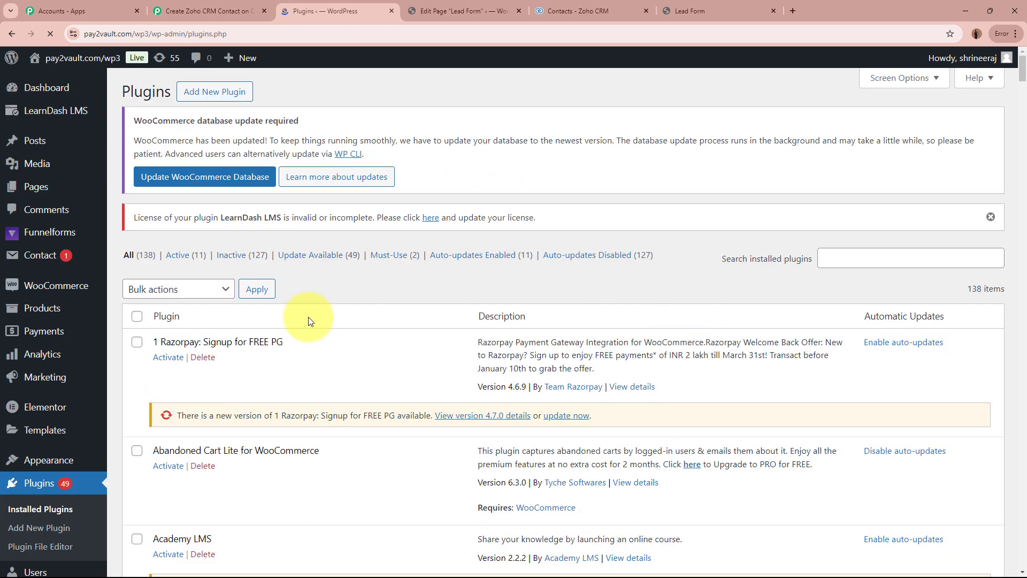
{"action": "left_click", "coordinate": [903, 266]}
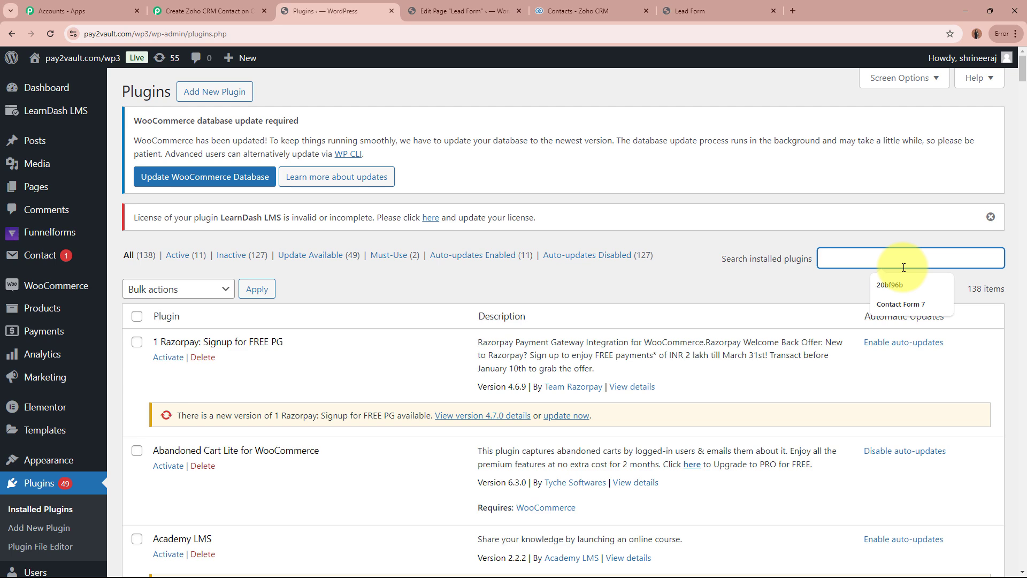
{"action": "key", "text": "Caps_Lock"}
{"action": "type", "text": "Contact Form 7"}
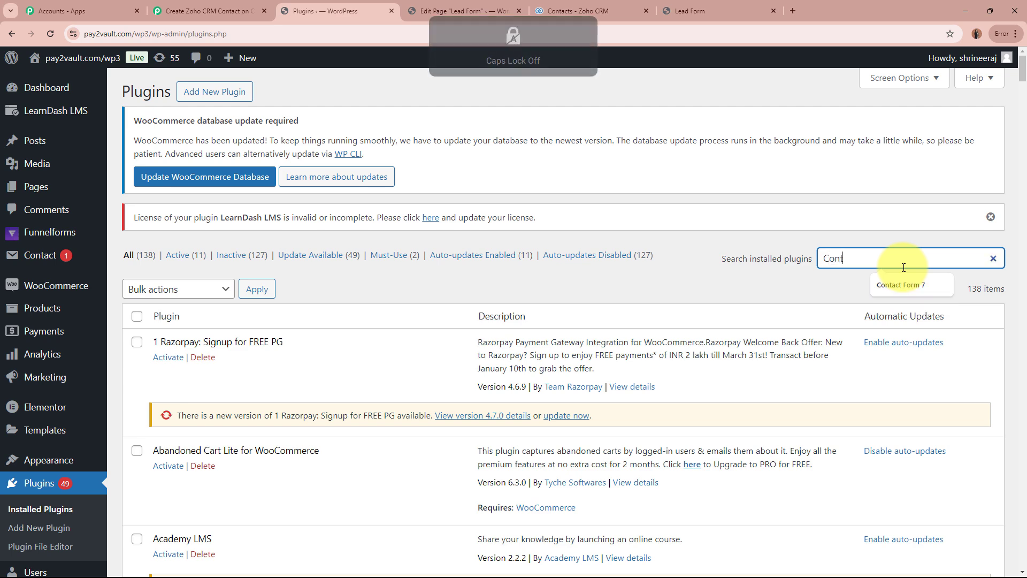
{"action": "scroll", "coordinate": [823, 319], "scroll_direction": "down", "scroll_amount": 3}
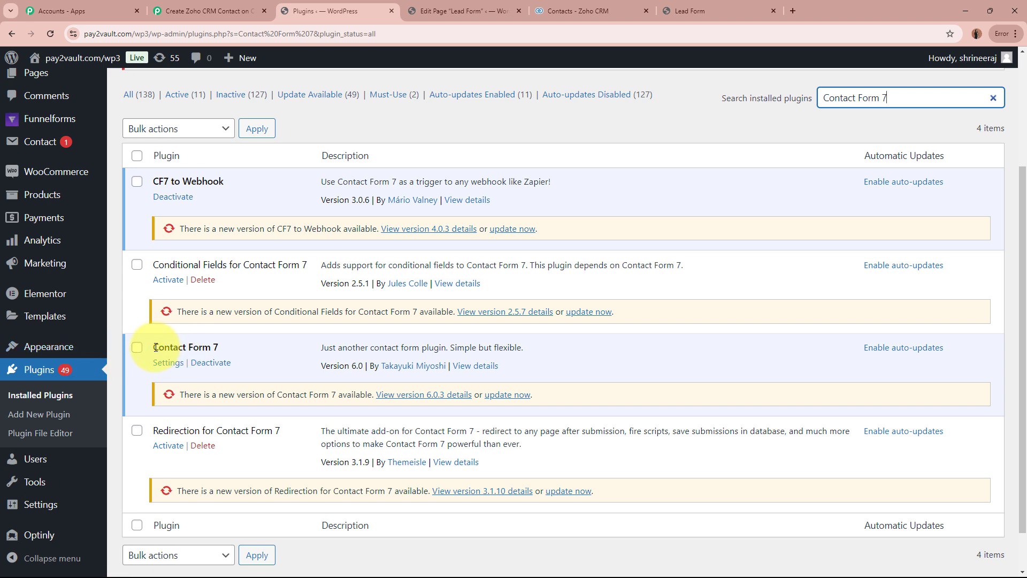
{"action": "left_click_drag", "start_coordinate": [155, 347], "coordinate": [245, 343]}
{"action": "left_click", "coordinate": [245, 340]}
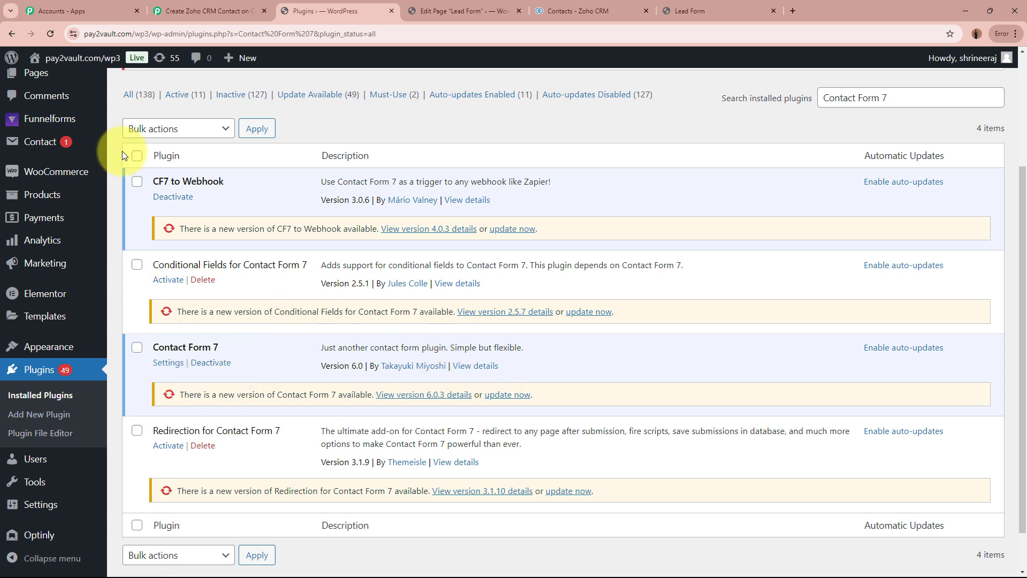
Reopen the Lead Form from the contact forms list and display its webhook settings.
{"action": "scroll", "coordinate": [124, 153], "scroll_direction": "up", "scroll_amount": 1}
{"action": "left_click", "coordinate": [30, 194]}
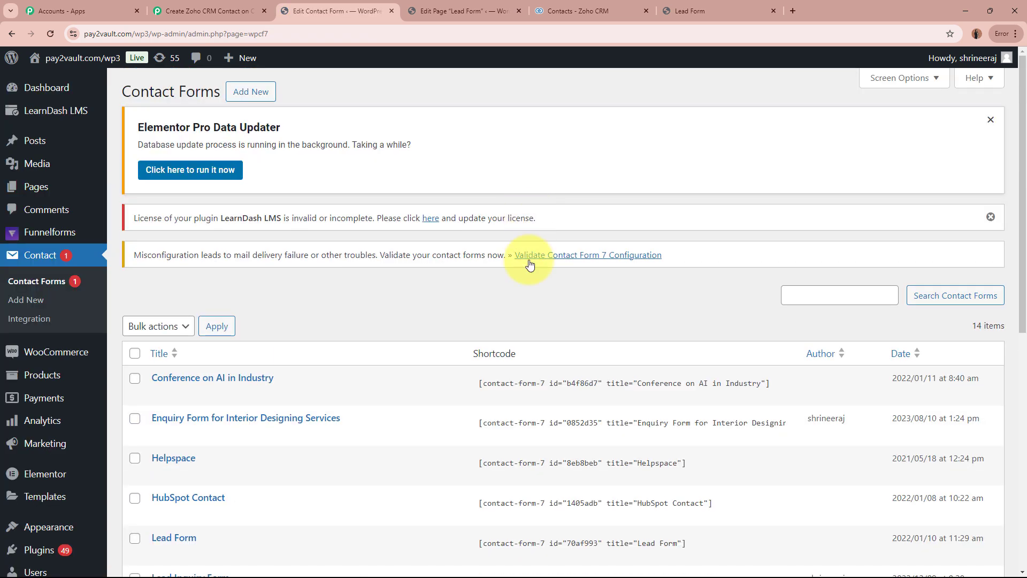
{"action": "scroll", "coordinate": [528, 264], "scroll_direction": "down", "scroll_amount": 4}
{"action": "left_click", "coordinate": [157, 340]}
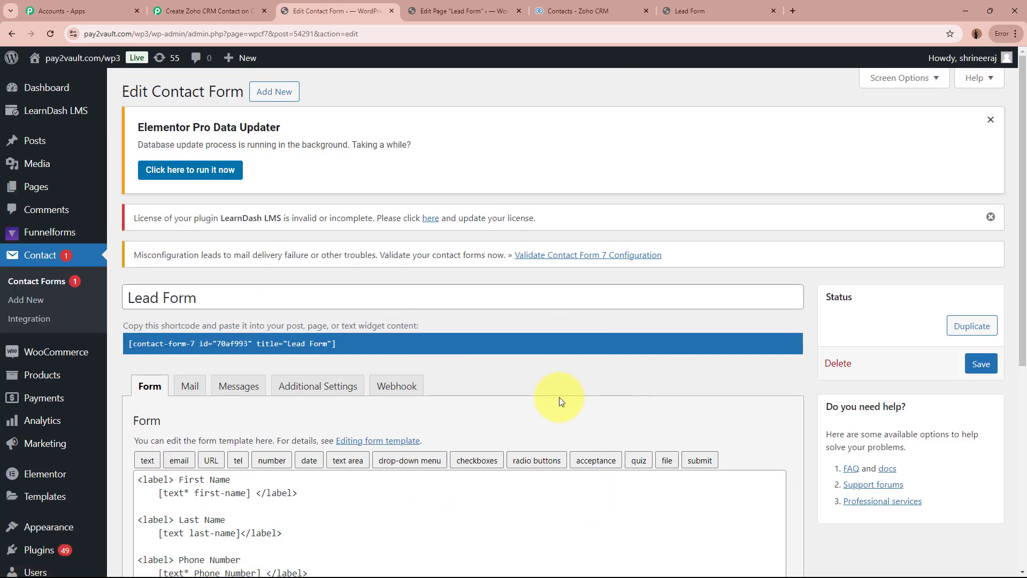
{"action": "scroll", "coordinate": [560, 397], "scroll_direction": "down", "scroll_amount": 2}
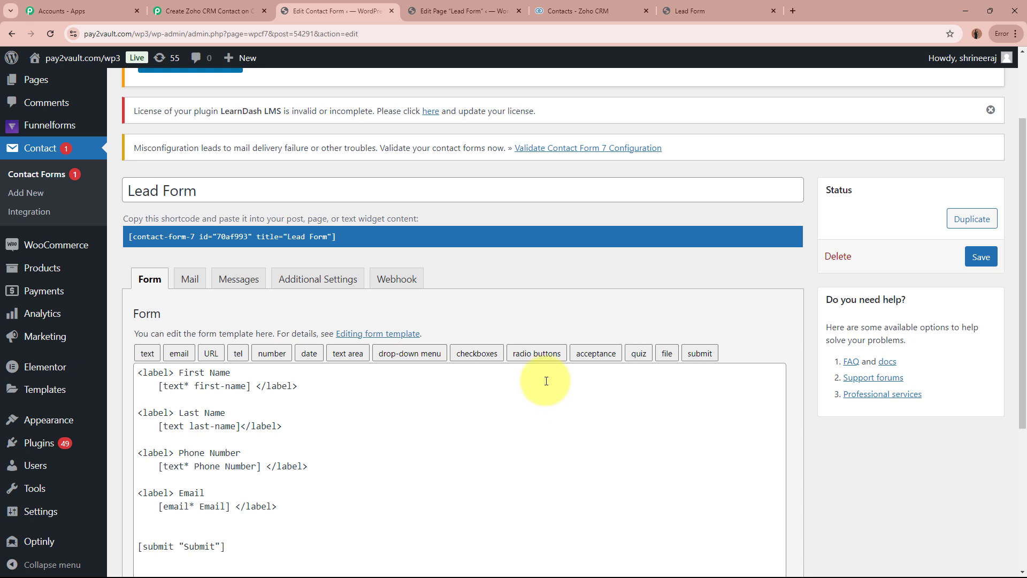
{"action": "left_click", "coordinate": [405, 278]}
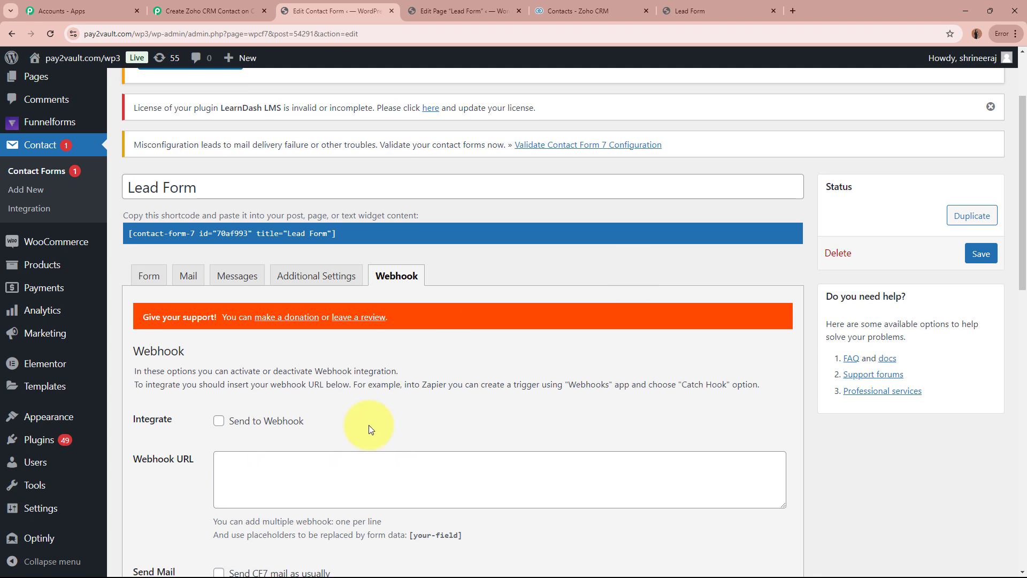
Enable Send to Webhook for the Lead Form, replace its webhook URL with the copied Pabbly Connect URL, and save the form.
{"action": "scroll", "coordinate": [321, 423], "scroll_direction": "down", "scroll_amount": 2}
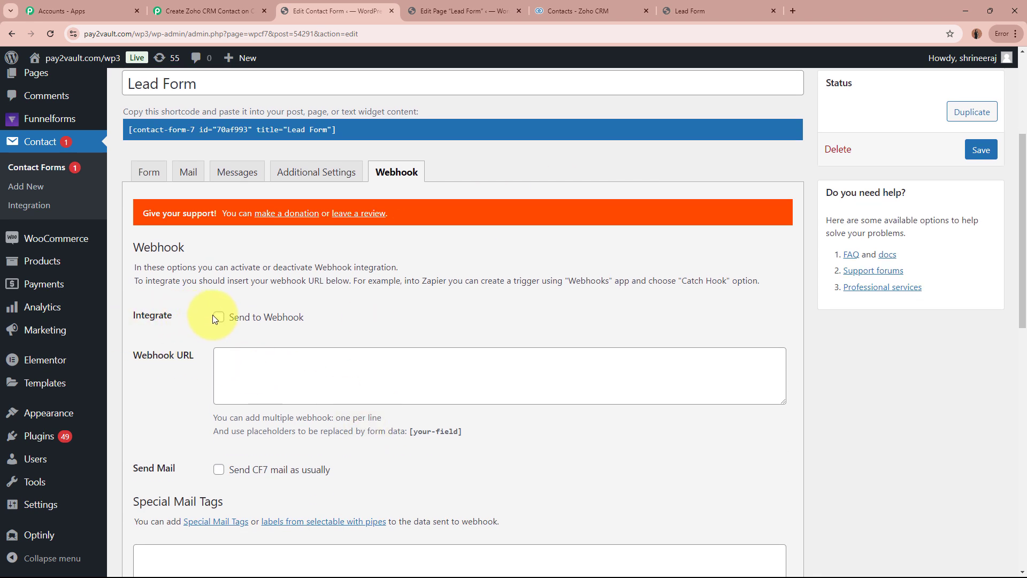
{"action": "left_click", "coordinate": [295, 353]}
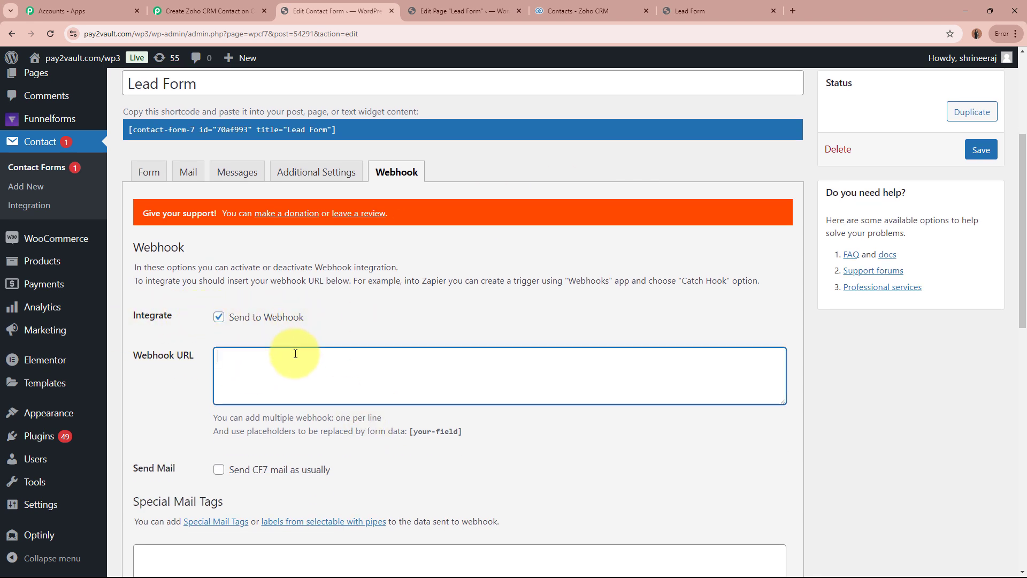
{"action": "key", "text": "ctrl+v"}
{"action": "left_click", "coordinate": [366, 318]}
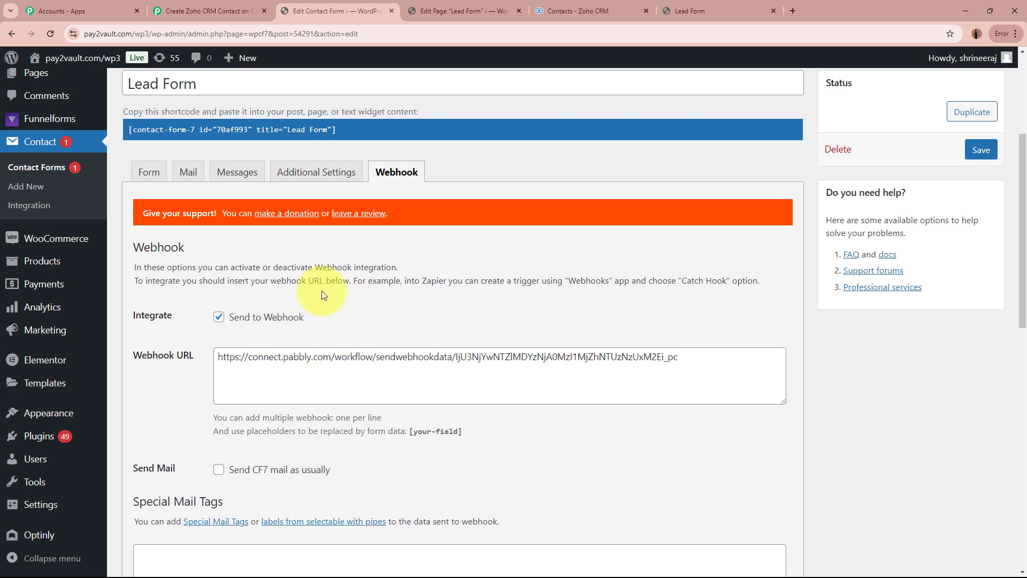
{"action": "left_click", "coordinate": [981, 149]}
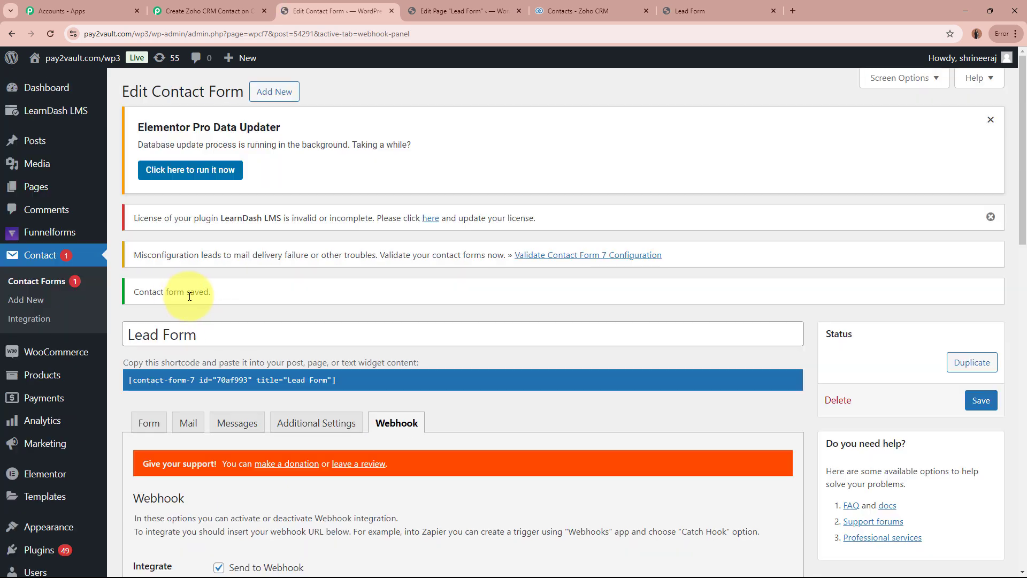
{"action": "left_click_drag", "start_coordinate": [138, 291], "coordinate": [253, 293]}
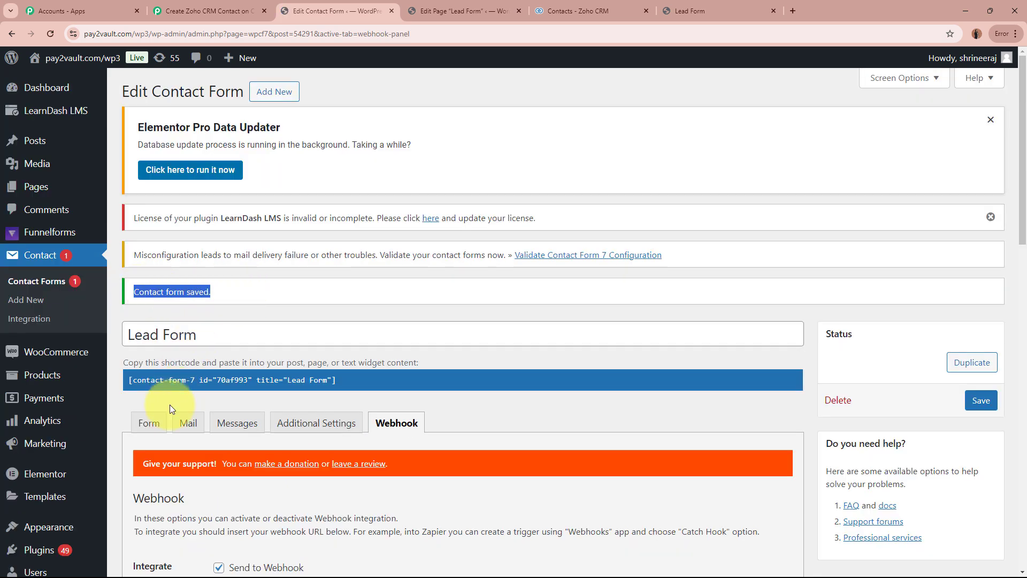
Check the trigger's webhook capture status in Pabbly Connect and review the Lead Form's field template in WordPress.
{"action": "left_click", "coordinate": [234, 6]}
{"action": "scroll", "coordinate": [146, 366], "scroll_direction": "down", "scroll_amount": 6}
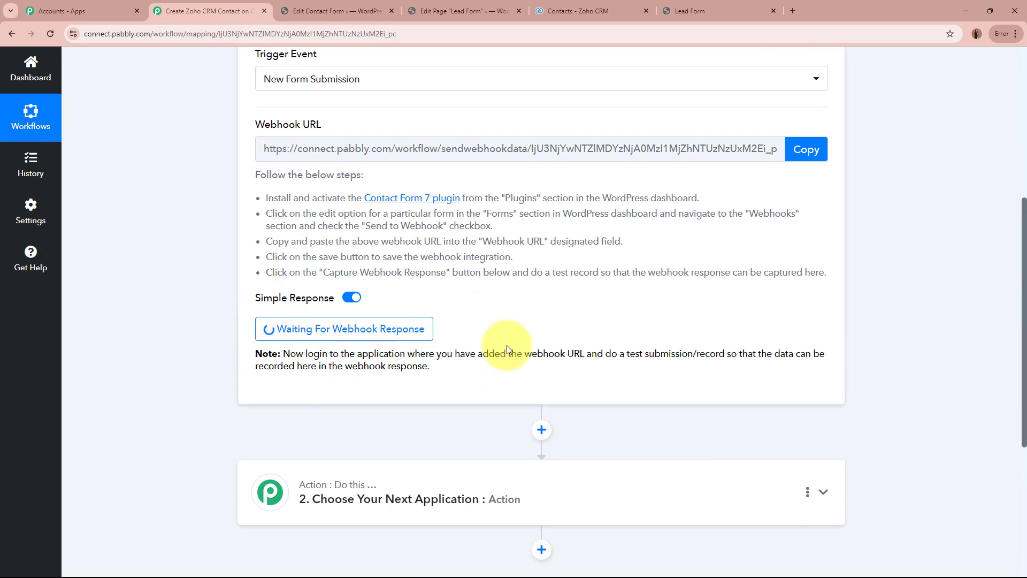
{"action": "scroll", "coordinate": [507, 346], "scroll_direction": "up", "scroll_amount": 5}
{"action": "scroll", "coordinate": [508, 348], "scroll_direction": "up", "scroll_amount": 1}
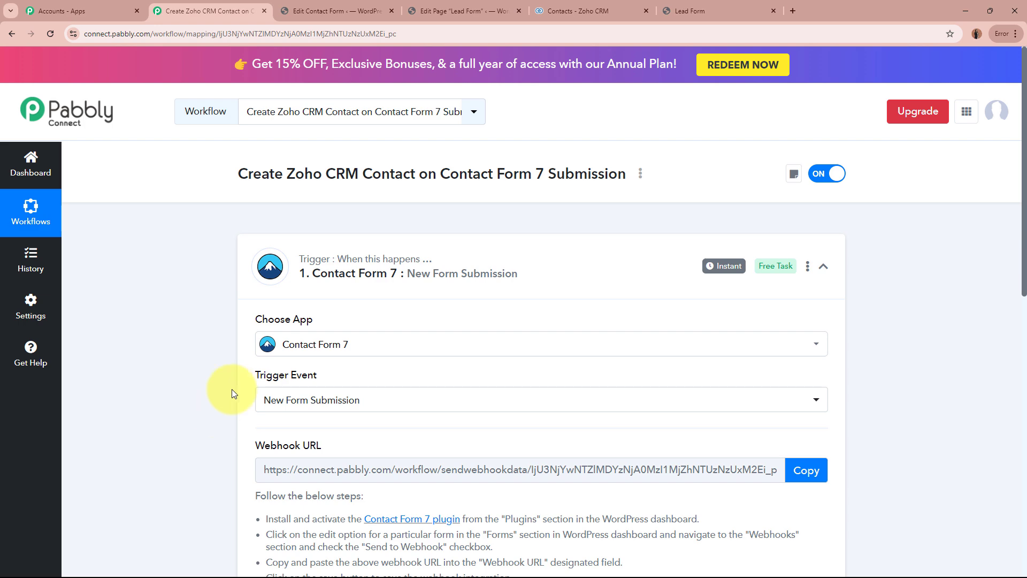
{"action": "left_click", "coordinate": [343, 11]}
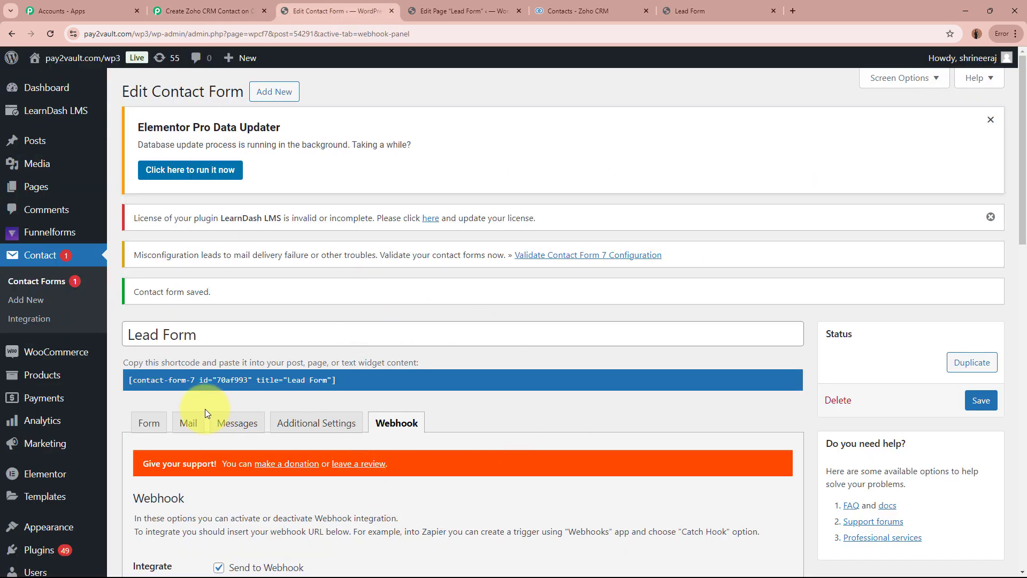
{"action": "left_click", "coordinate": [148, 423]}
{"action": "scroll", "coordinate": [717, 420], "scroll_direction": "down", "scroll_amount": 4}
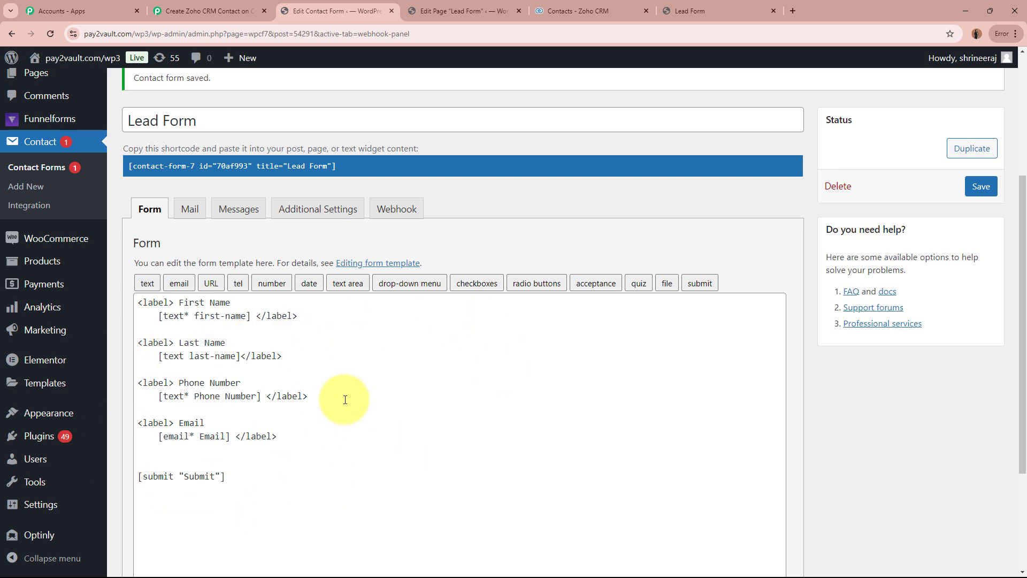
{"action": "left_click", "coordinate": [236, 9]}
{"action": "scroll", "coordinate": [187, 442], "scroll_direction": "down", "scroll_amount": 5}
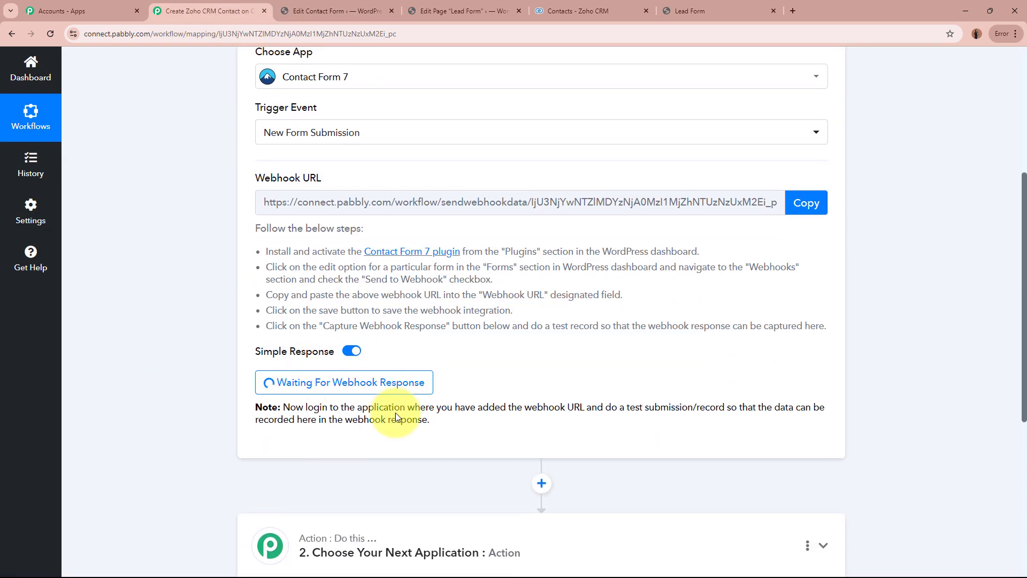
{"action": "scroll", "coordinate": [356, 484], "scroll_direction": "up", "scroll_amount": 5}
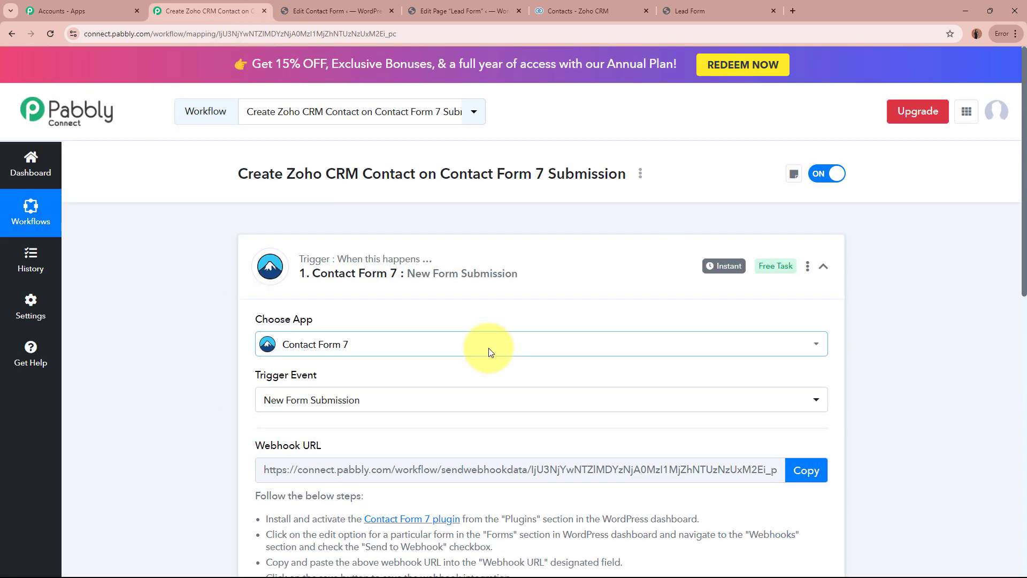
Switch to the published Lead Form page and fill in the test lead's first and last name.
{"action": "left_click", "coordinate": [702, 5]}
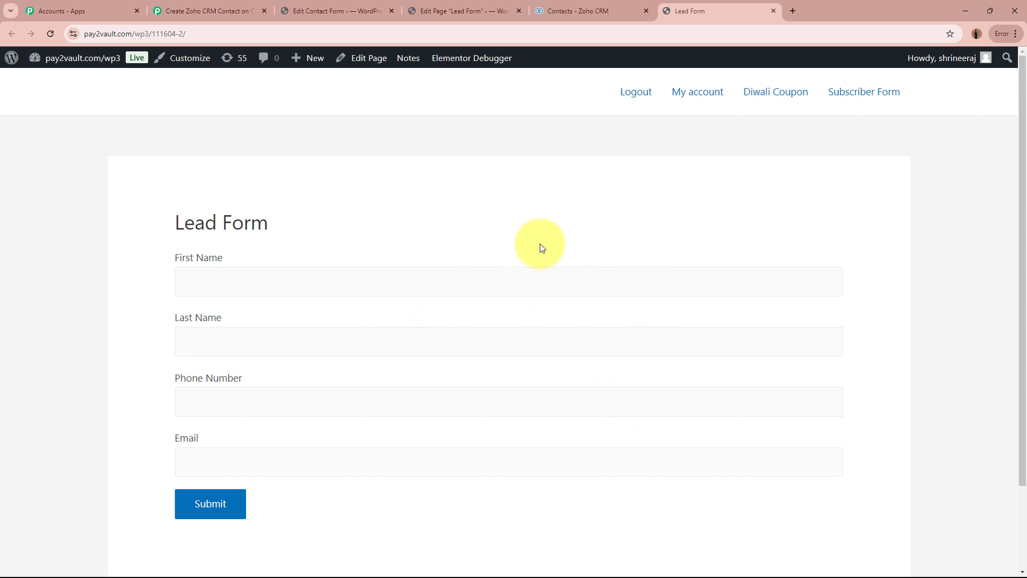
{"action": "scroll", "coordinate": [540, 247], "scroll_direction": "down", "scroll_amount": 1}
{"action": "left_click", "coordinate": [535, 241]}
{"action": "type", "text": "S"}
{"action": "key", "text": "Caps_Lock"}
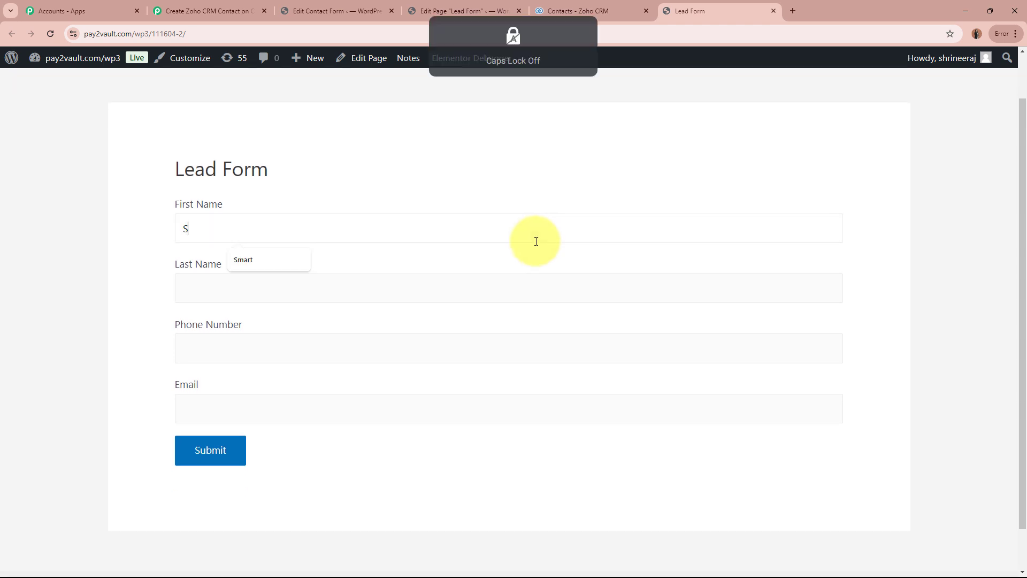
{"action": "type", "text": "m"}
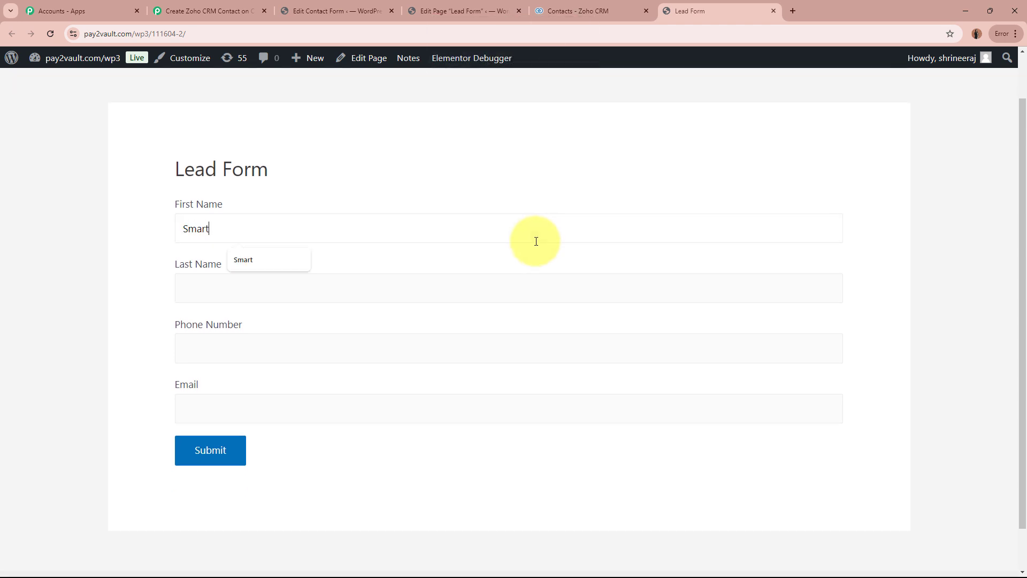
{"action": "type", "text": "art"}
{"action": "left_click", "coordinate": [521, 280]}
{"action": "key", "text": "Caps_Lock"}
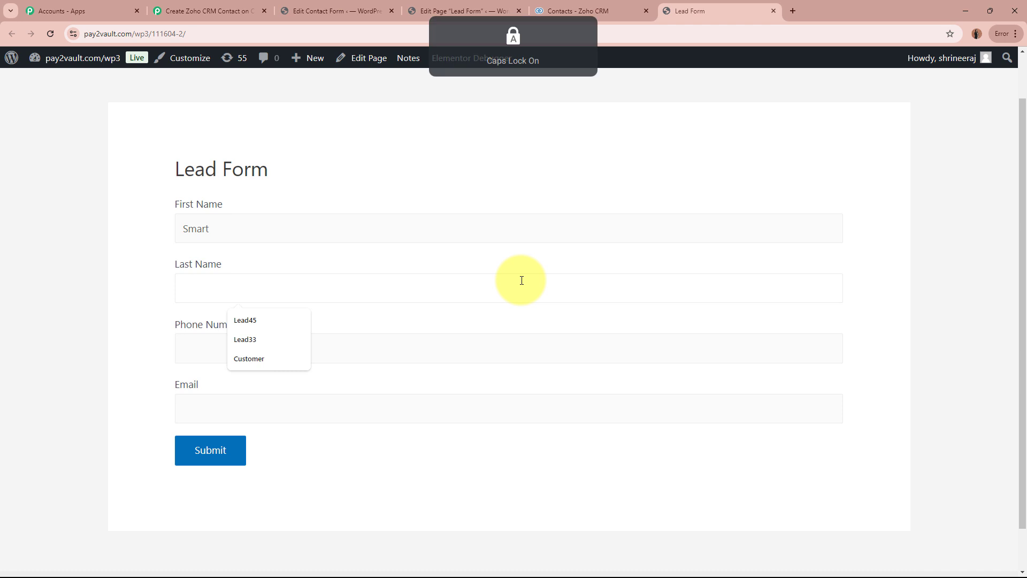
{"action": "type", "text": "Lead"}
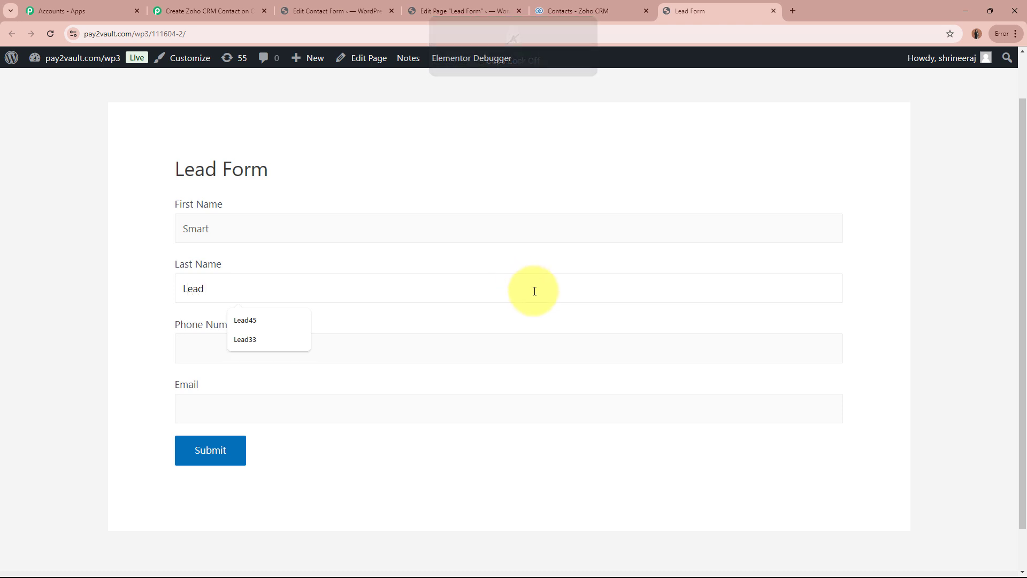
Fill in the test lead's phone number and email address, and submit the Lead Form.
{"action": "left_click", "coordinate": [536, 357]}
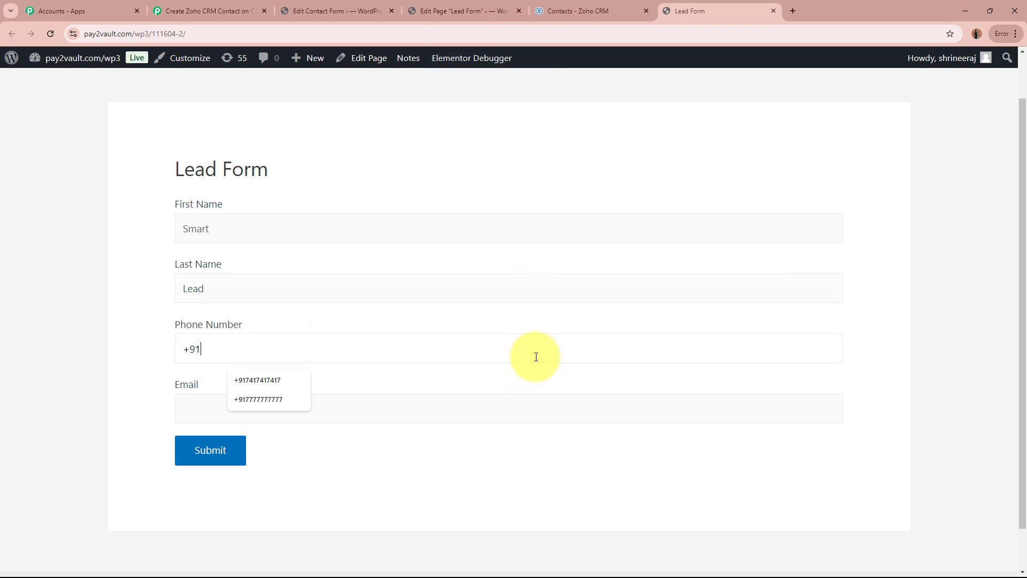
{"action": "left_click", "coordinate": [267, 417]}
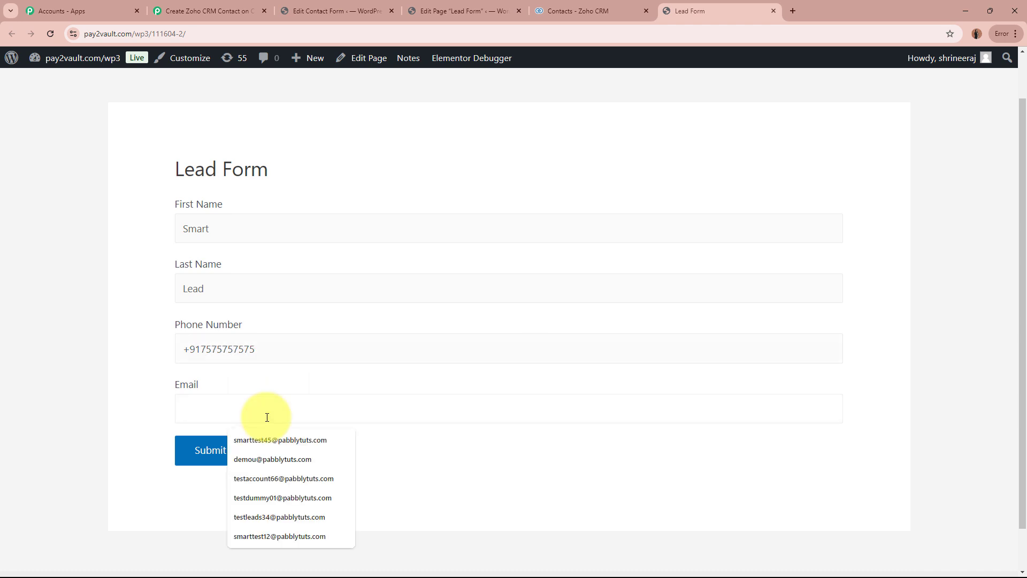
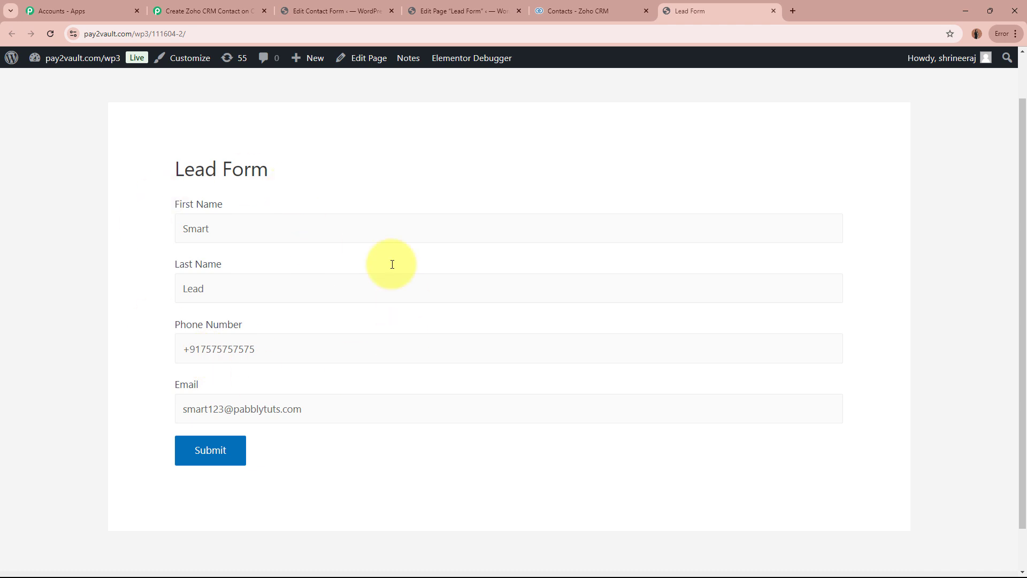
{"action": "left_click", "coordinate": [210, 463]}
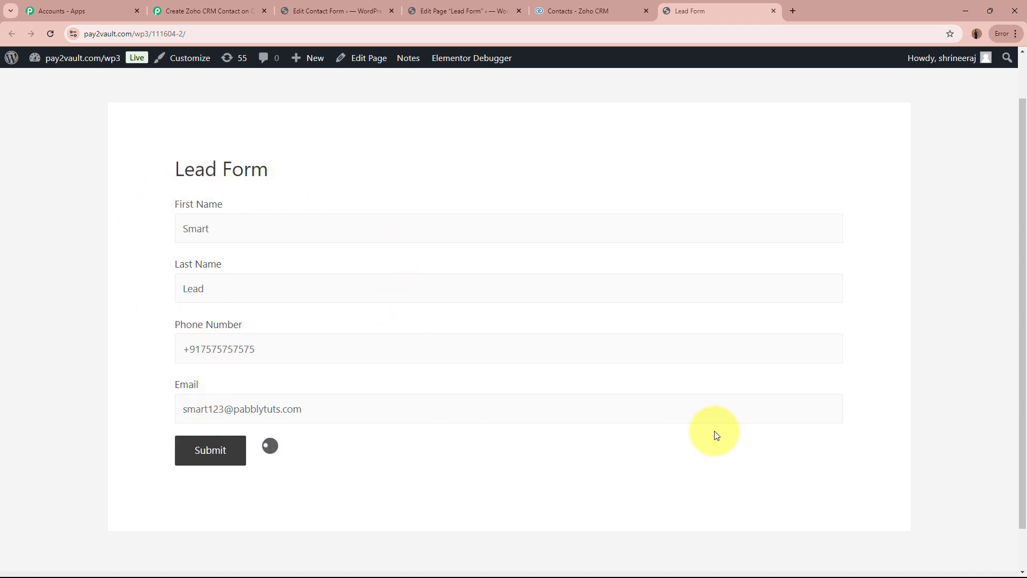
{"action": "left_click_drag", "start_coordinate": [191, 498], "coordinate": [437, 499]}
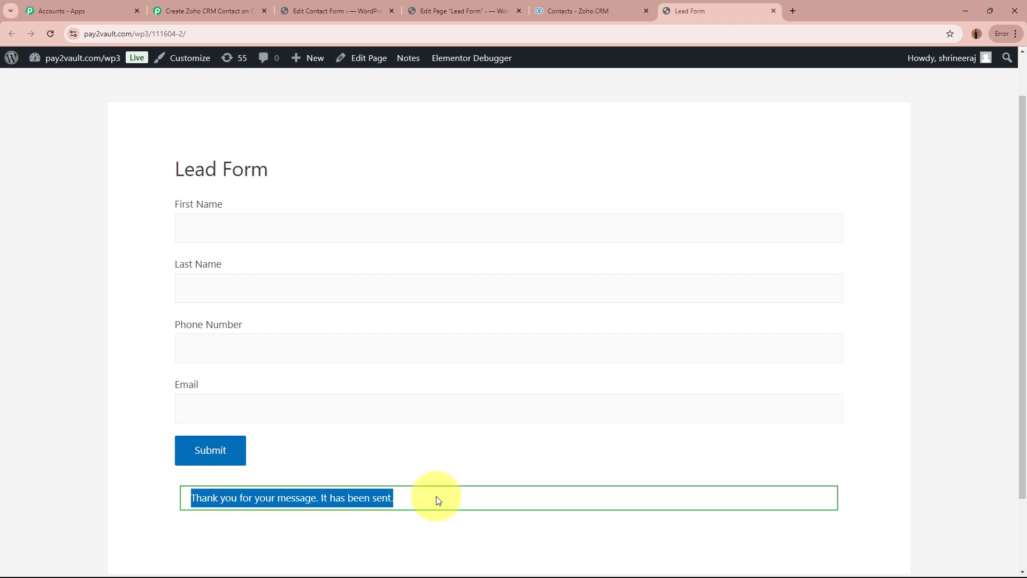
{"action": "left_click", "coordinate": [436, 498]}
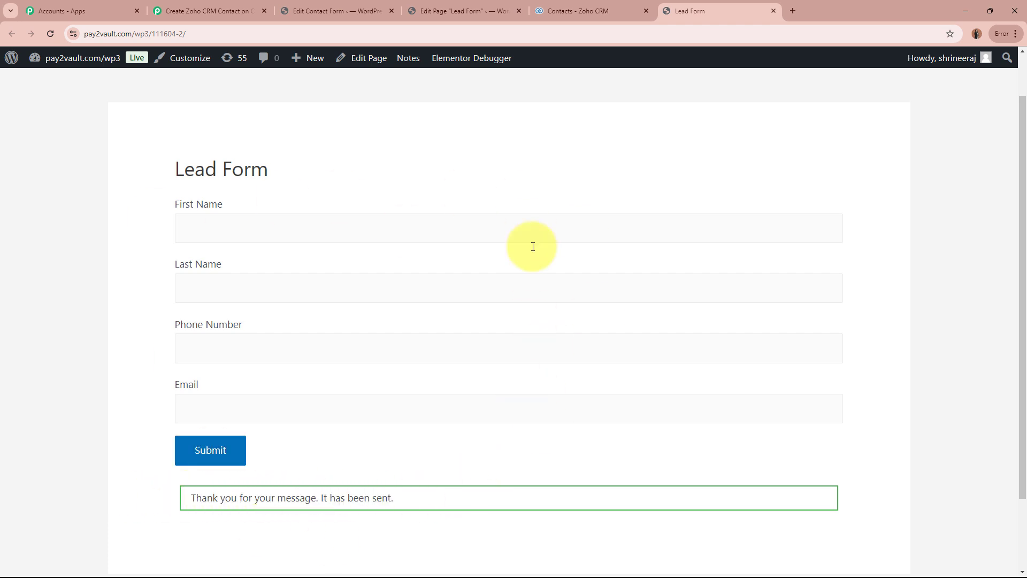
Switch to the Pabbly Connect workflow and compare the captured webhook response with the submitted lead details.
{"action": "left_click", "coordinate": [246, 12]}
{"action": "scroll", "coordinate": [167, 306], "scroll_direction": "down", "scroll_amount": 8}
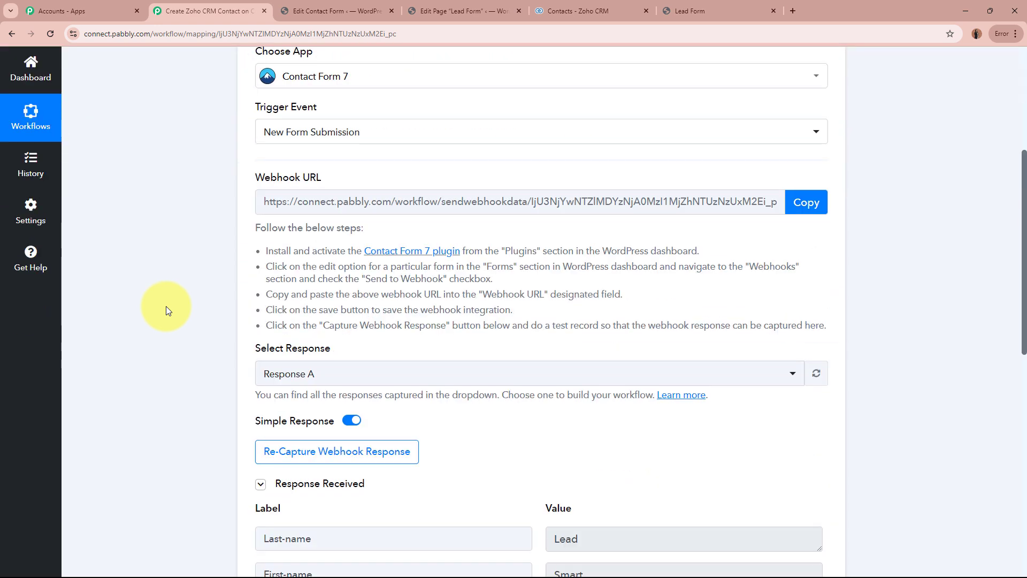
{"action": "scroll", "coordinate": [165, 306], "scroll_direction": "down", "scroll_amount": 2}
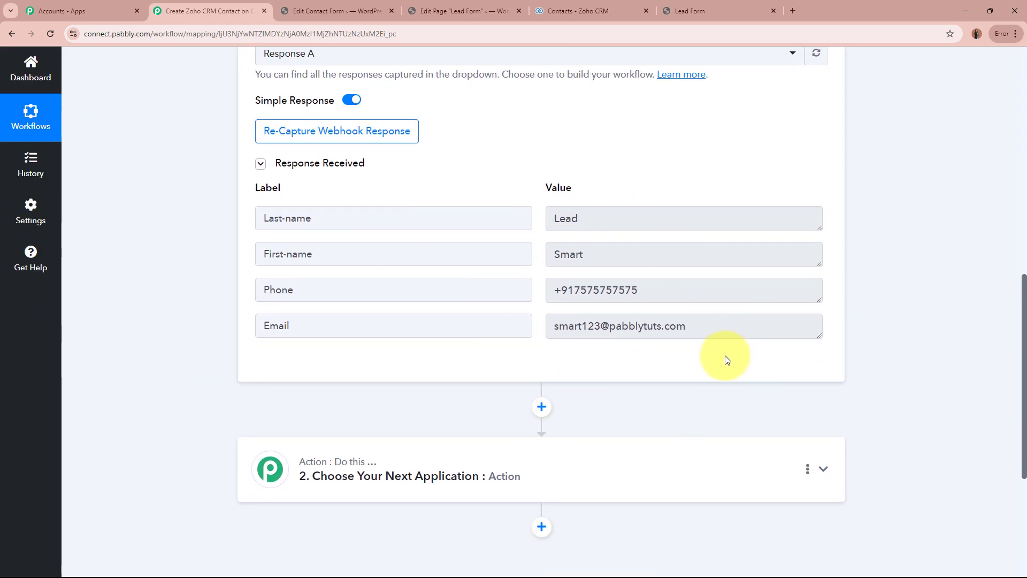
{"action": "double_click", "coordinate": [583, 259]}
{"action": "double_click", "coordinate": [602, 218]}
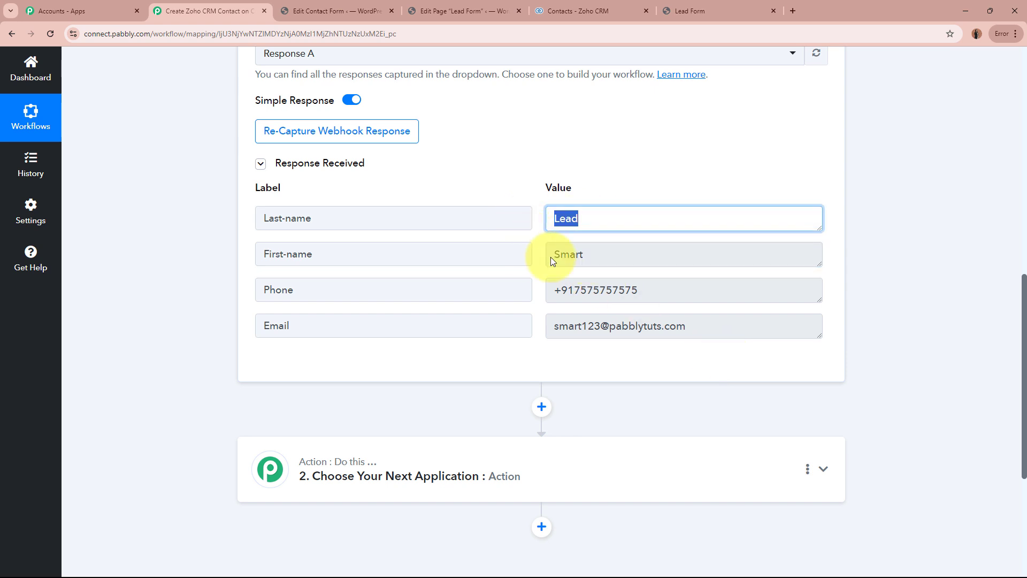
Check the captured phone and email values in the webhook response, and collapse the Contact Form 7 trigger step.
{"action": "double_click", "coordinate": [664, 288]}
{"action": "double_click", "coordinate": [701, 320]}
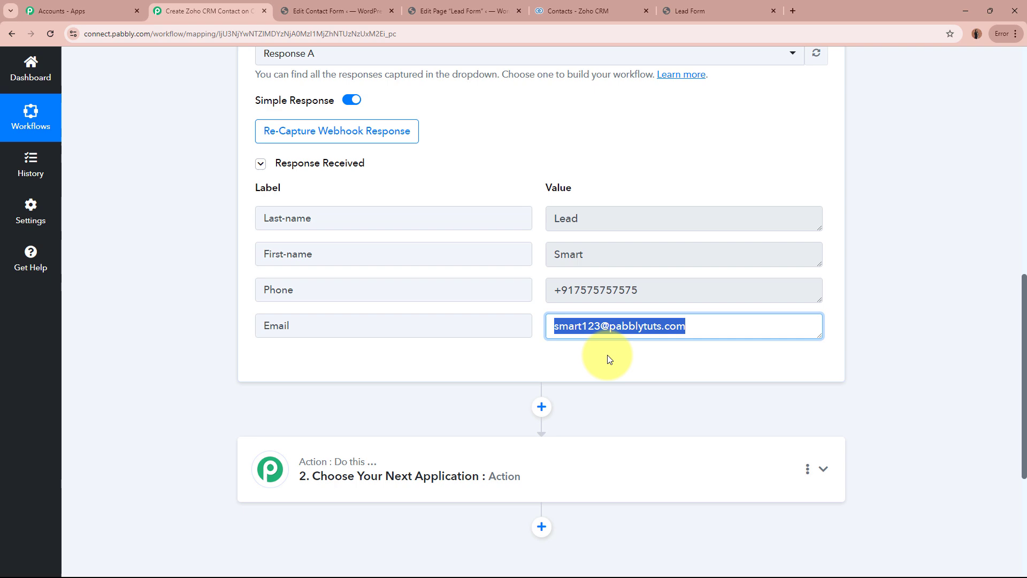
{"action": "left_click", "coordinate": [647, 365]}
{"action": "scroll", "coordinate": [925, 355], "scroll_direction": "up", "scroll_amount": 10}
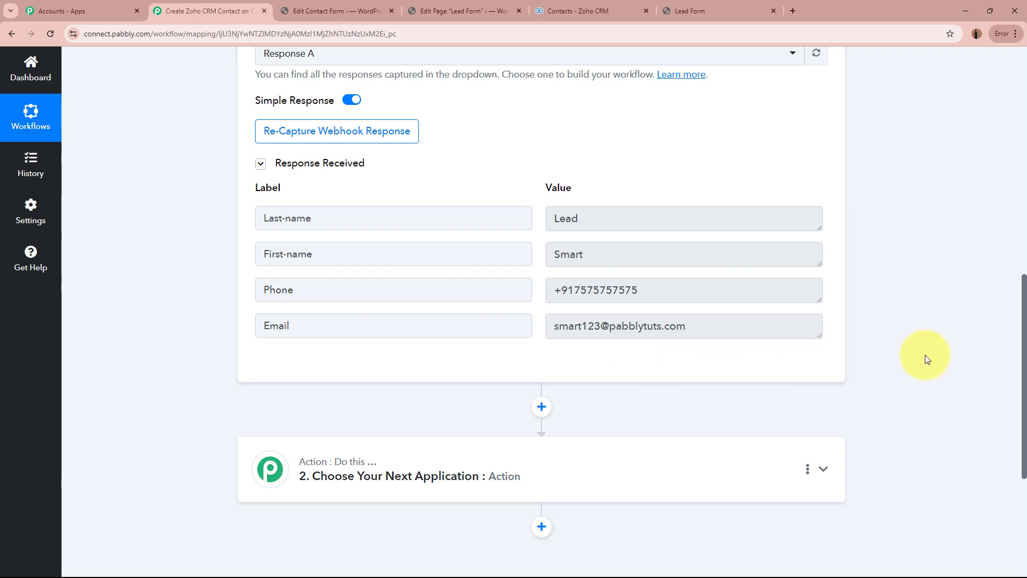
{"action": "left_click", "coordinate": [576, 269]}
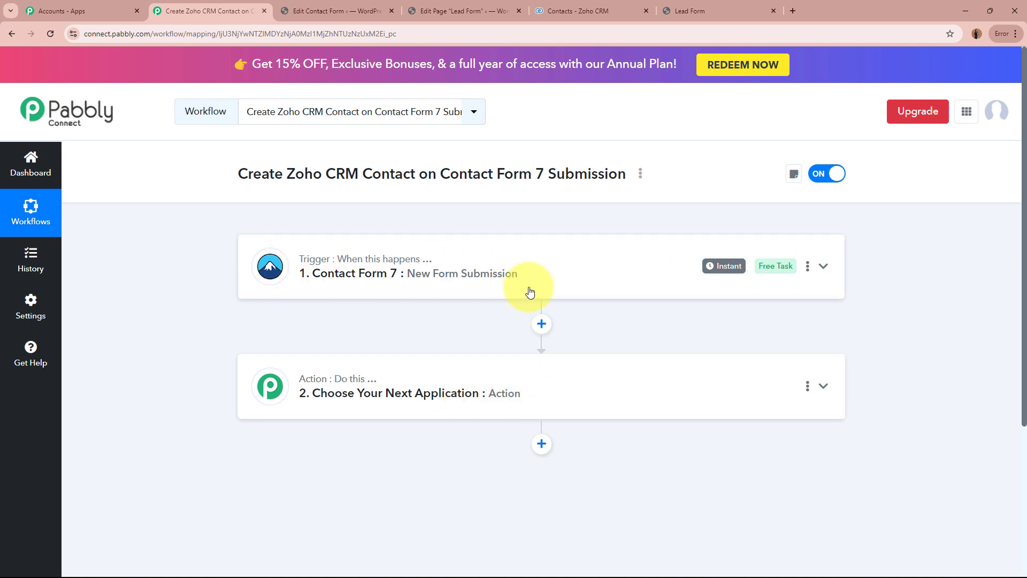
Set the workflow's action step to the Zoho CRM app with Create Contact as the action event.
{"action": "left_click_drag", "start_coordinate": [283, 173], "coordinate": [451, 176]}
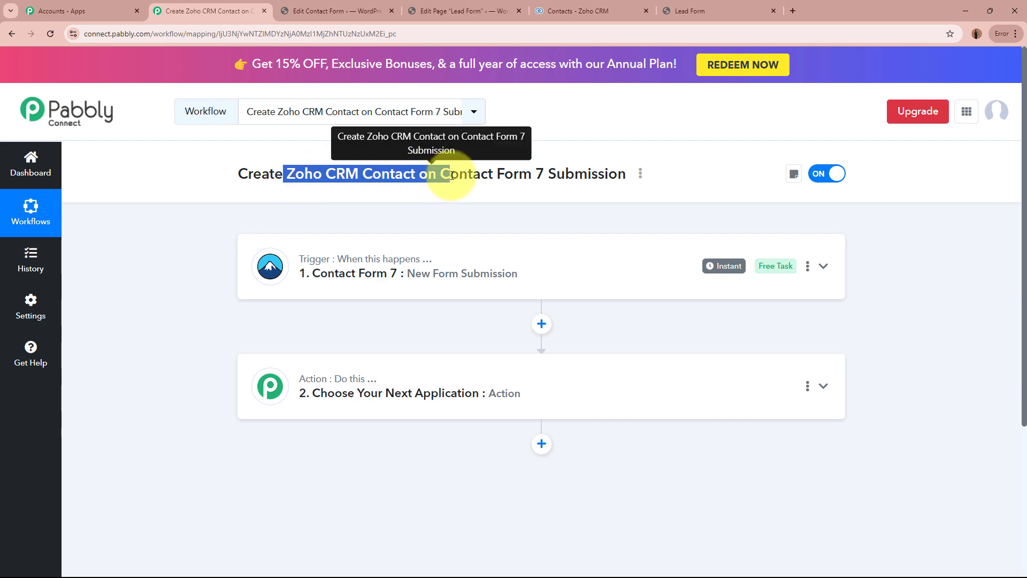
{"action": "left_click", "coordinate": [550, 374]}
{"action": "scroll", "coordinate": [549, 374], "scroll_direction": "down", "scroll_amount": 3}
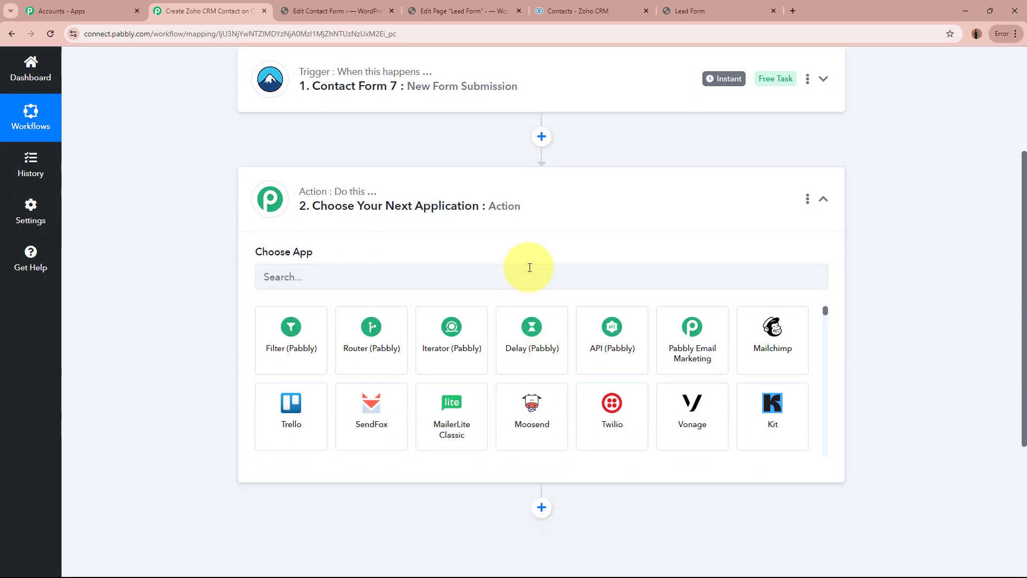
{"action": "left_click", "coordinate": [531, 278]}
{"action": "type", "text": "Zoho"}
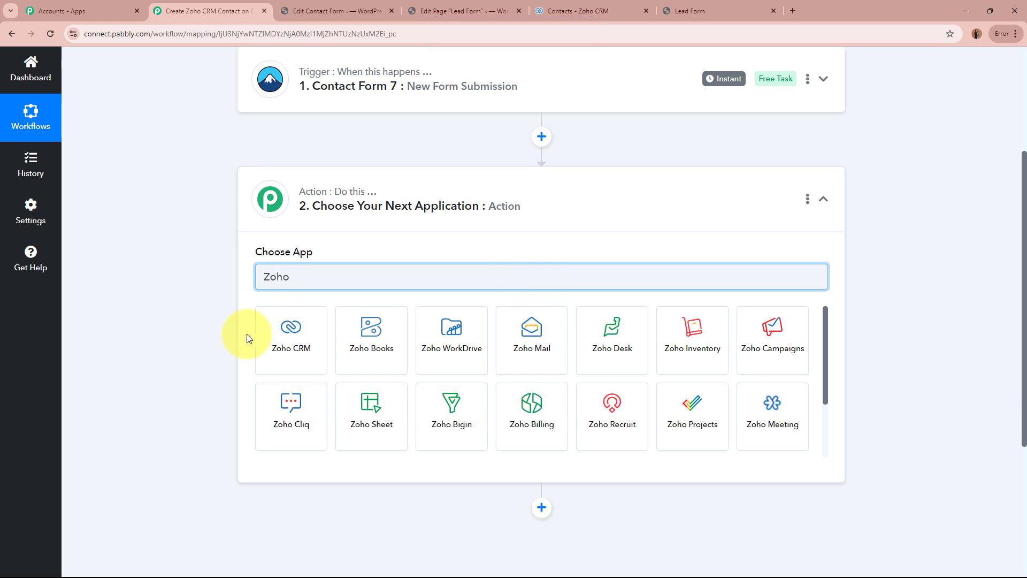
{"action": "left_click", "coordinate": [278, 334]}
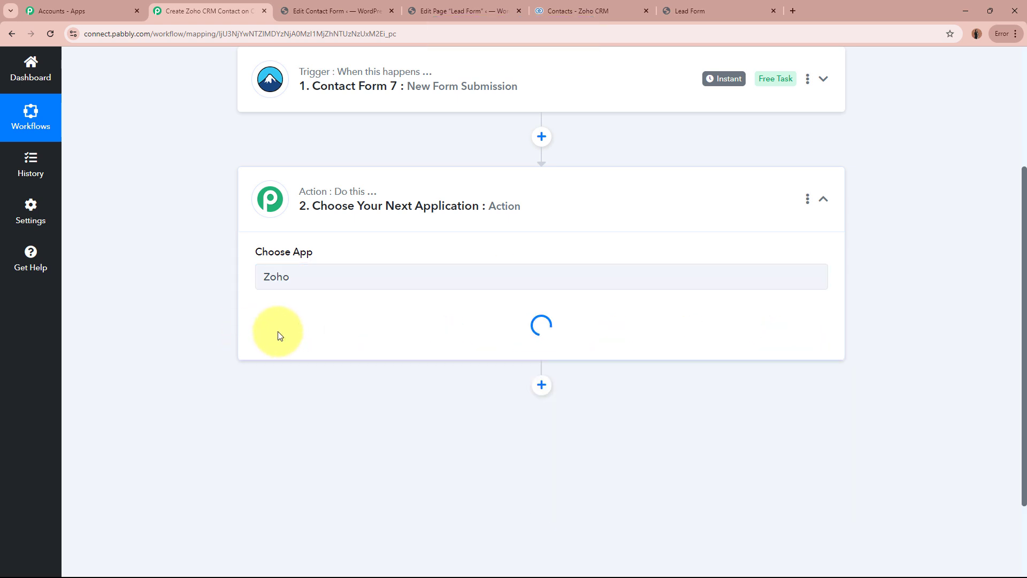
{"action": "left_click", "coordinate": [400, 335]}
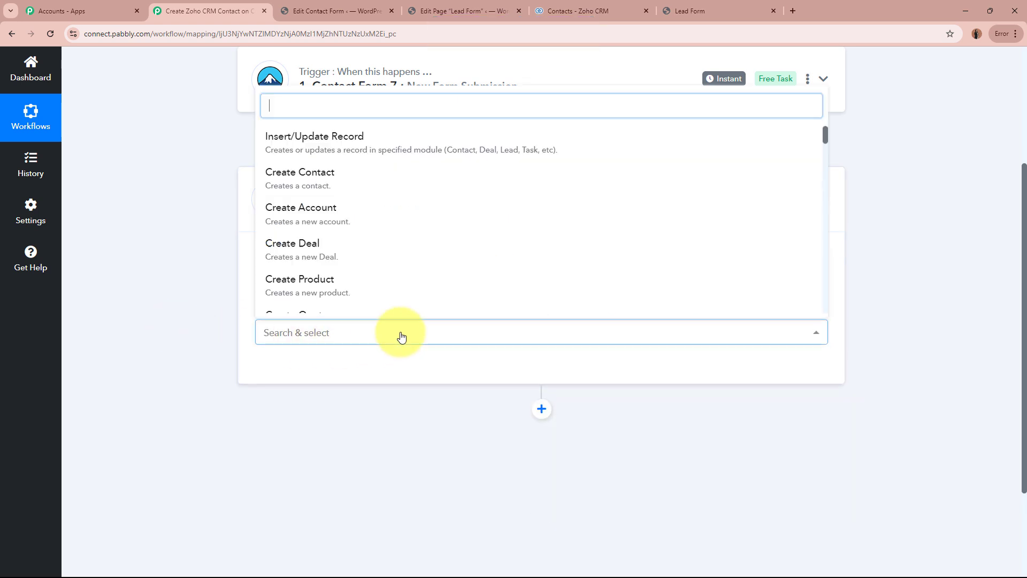
{"action": "left_click", "coordinate": [385, 179]}
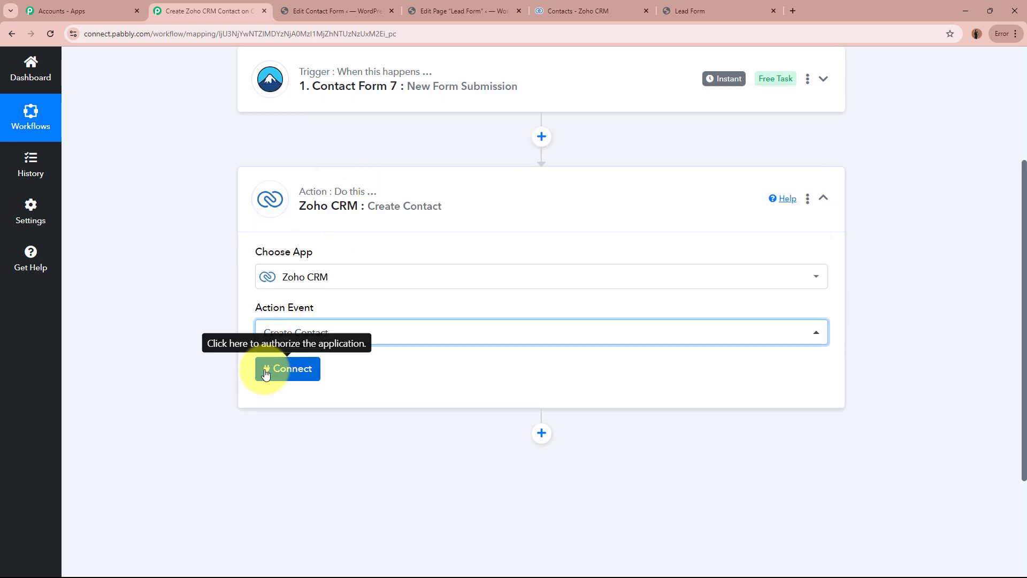
Start adding a new Zoho CRM connection for the Create Contact action, opening its domain prompt.
{"action": "left_click", "coordinate": [265, 373]}
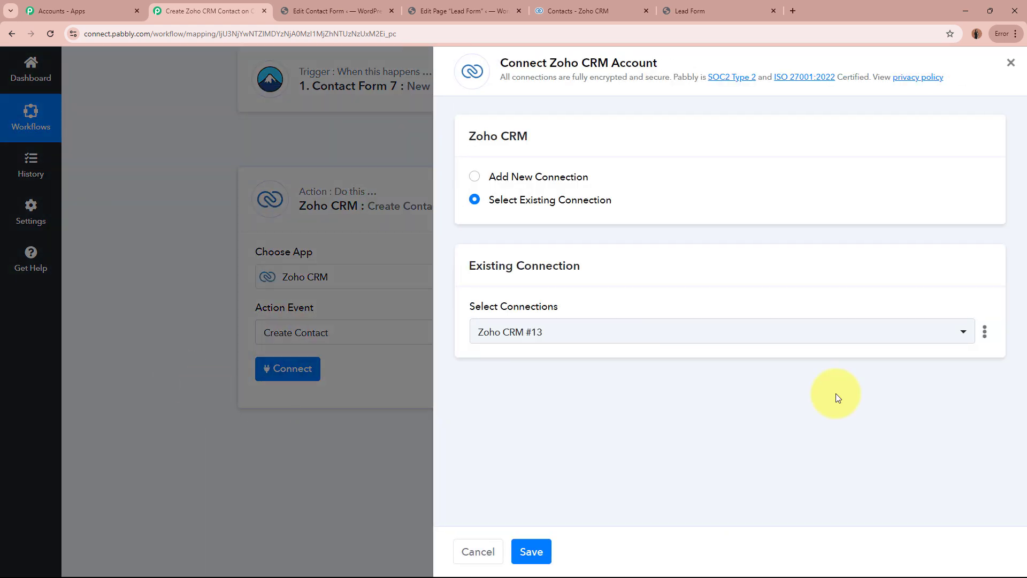
{"action": "left_click", "coordinate": [475, 177]}
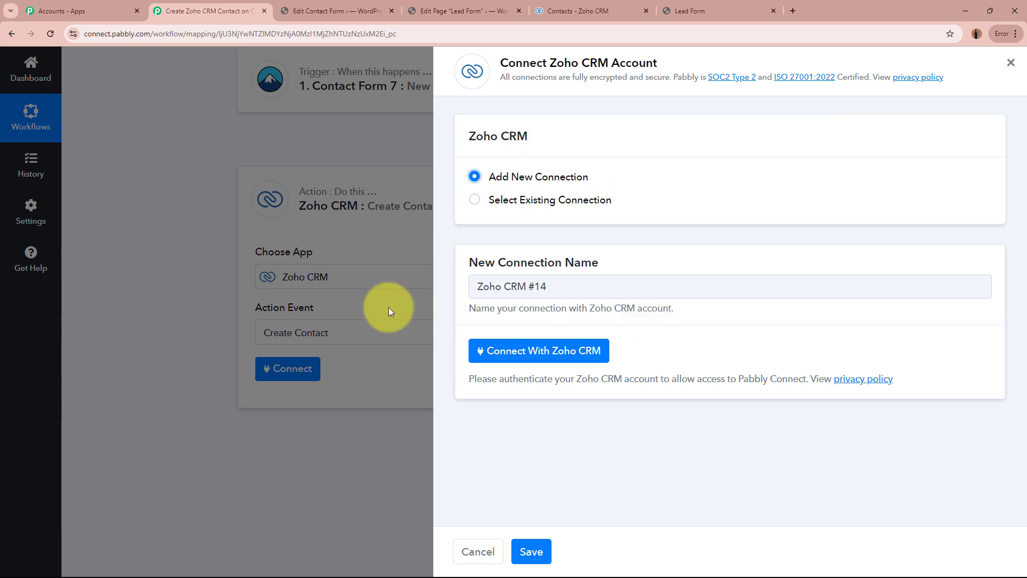
{"action": "left_click", "coordinate": [566, 353]}
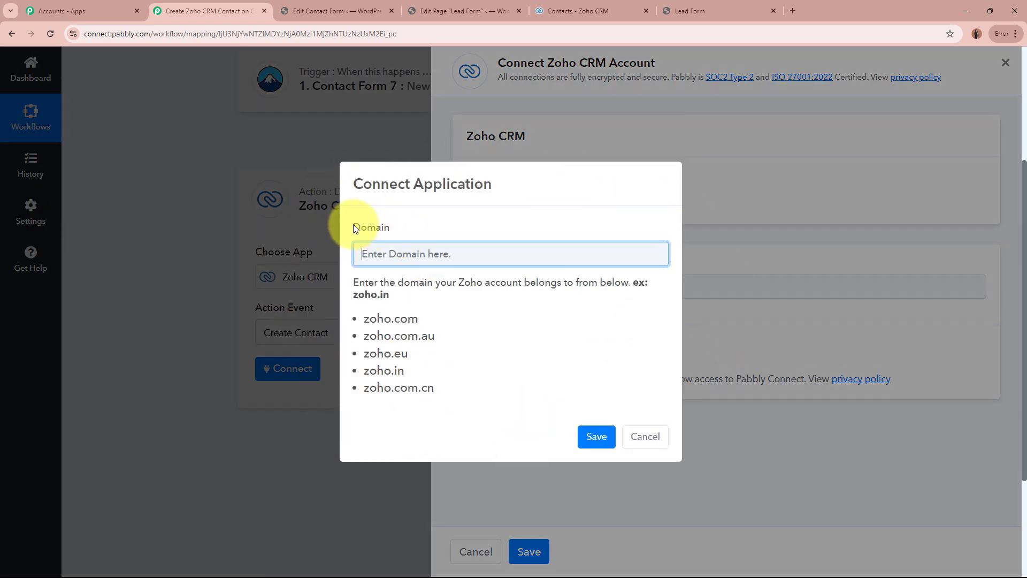
{"action": "left_click_drag", "start_coordinate": [353, 224], "coordinate": [408, 223]}
{"action": "left_click", "coordinate": [419, 228]}
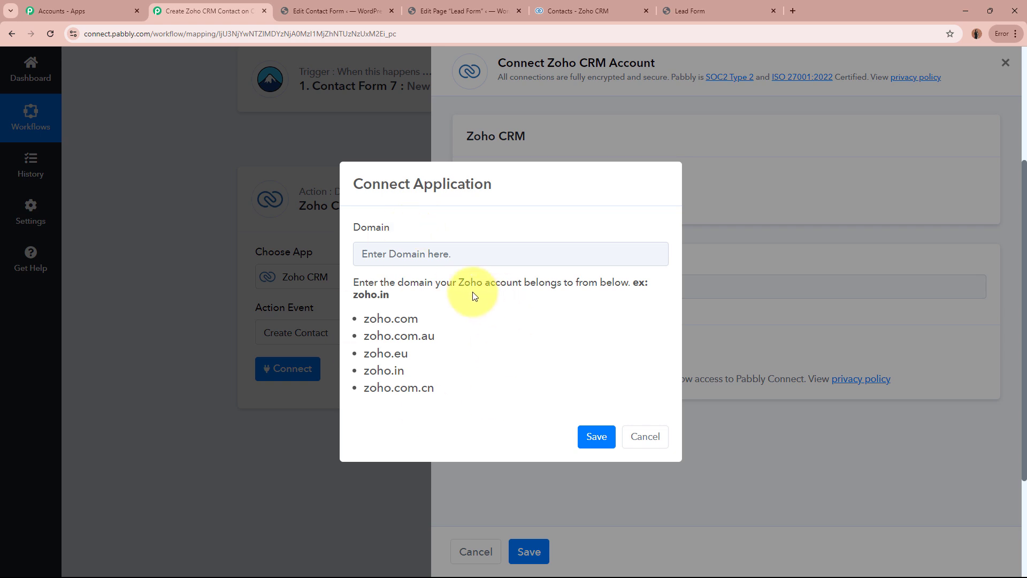
Switch to Zoho CRM and copy the account's domain, zoho.com, from the page address.
{"action": "left_click", "coordinate": [620, 7]}
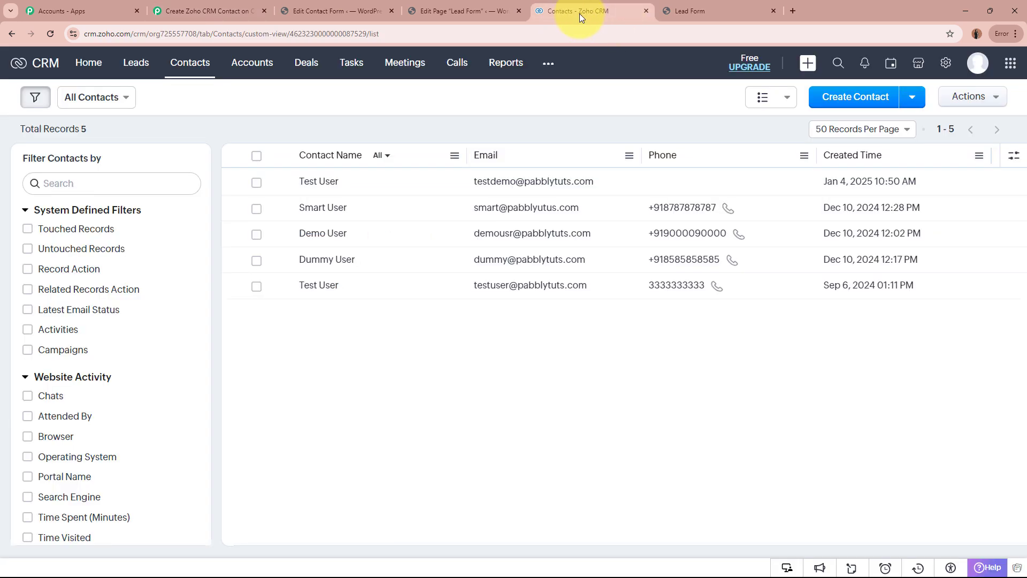
{"action": "left_click", "coordinate": [313, 35]}
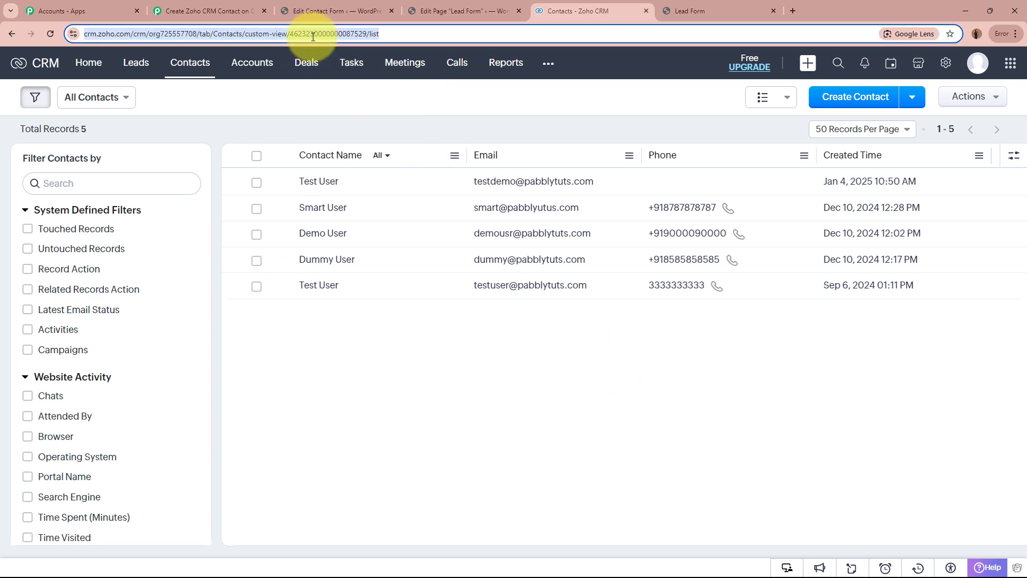
{"action": "double_click", "coordinate": [313, 33]}
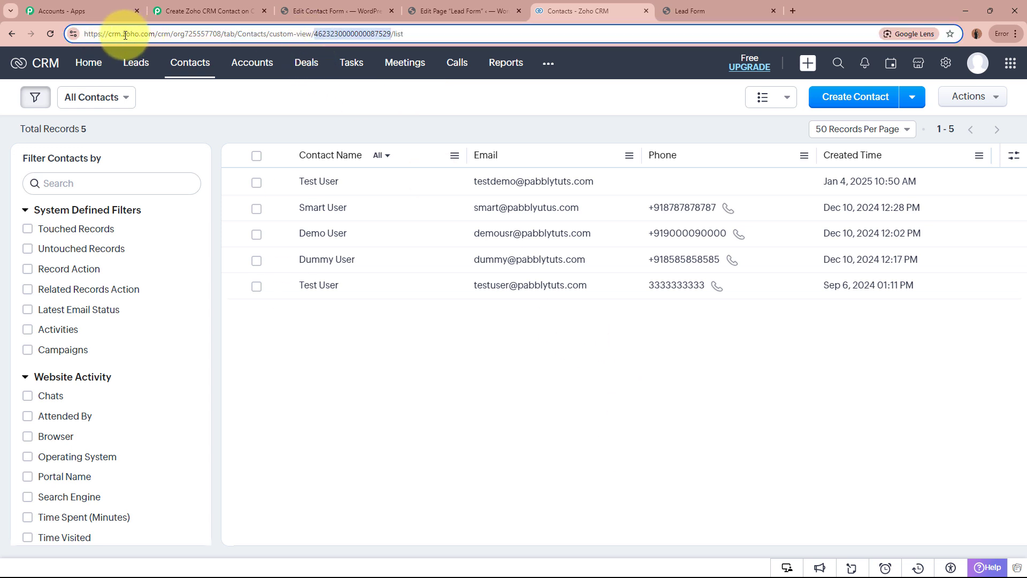
{"action": "left_click_drag", "start_coordinate": [123, 35], "coordinate": [154, 35]}
{"action": "key", "text": "ctrl+c"}
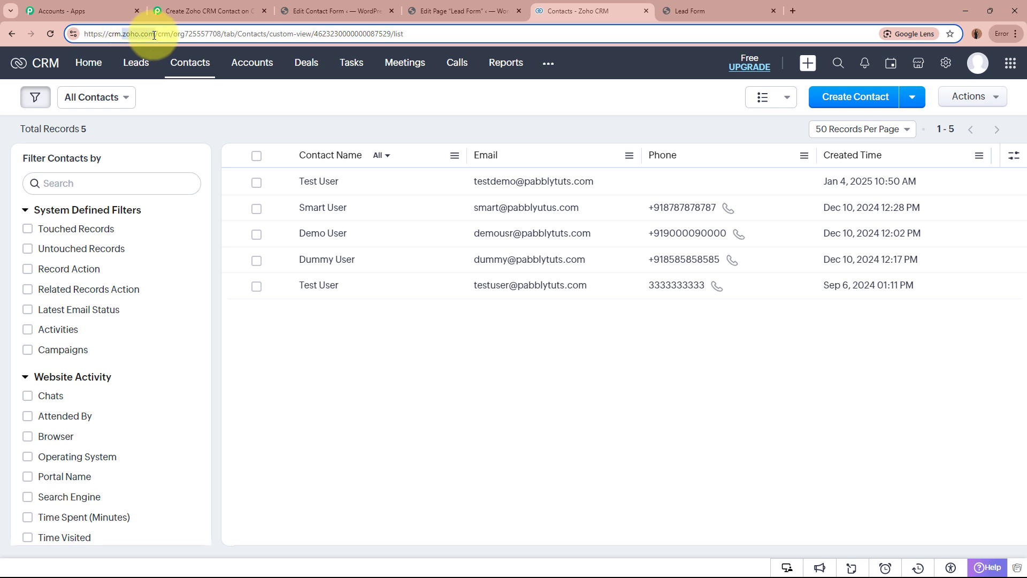
Switch back to Pabbly Connect, enter zoho.com as the connection's domain and save it.
{"action": "left_click", "coordinate": [235, 10]}
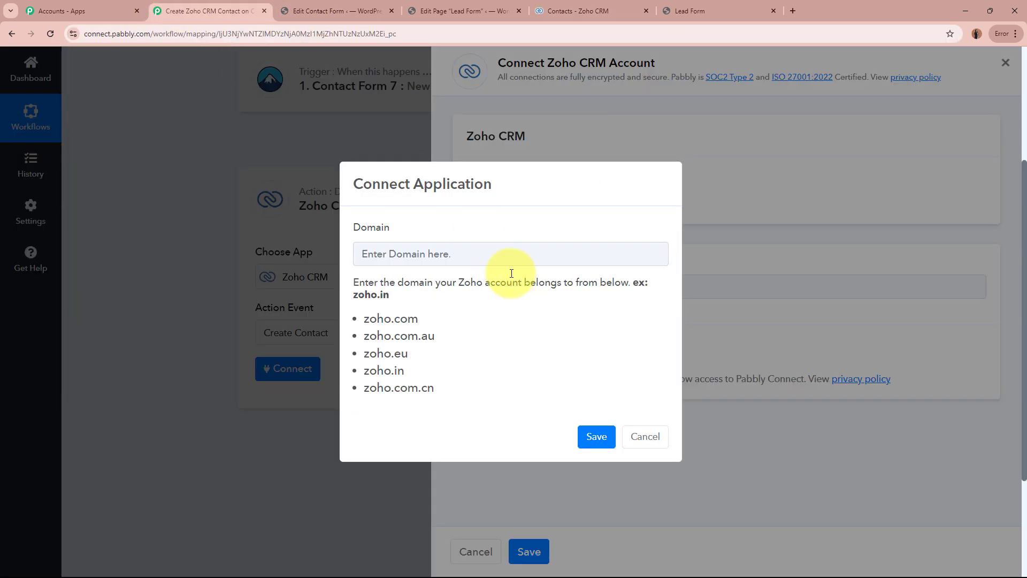
{"action": "left_click", "coordinate": [489, 259]}
{"action": "key", "text": "ctrl+v"}
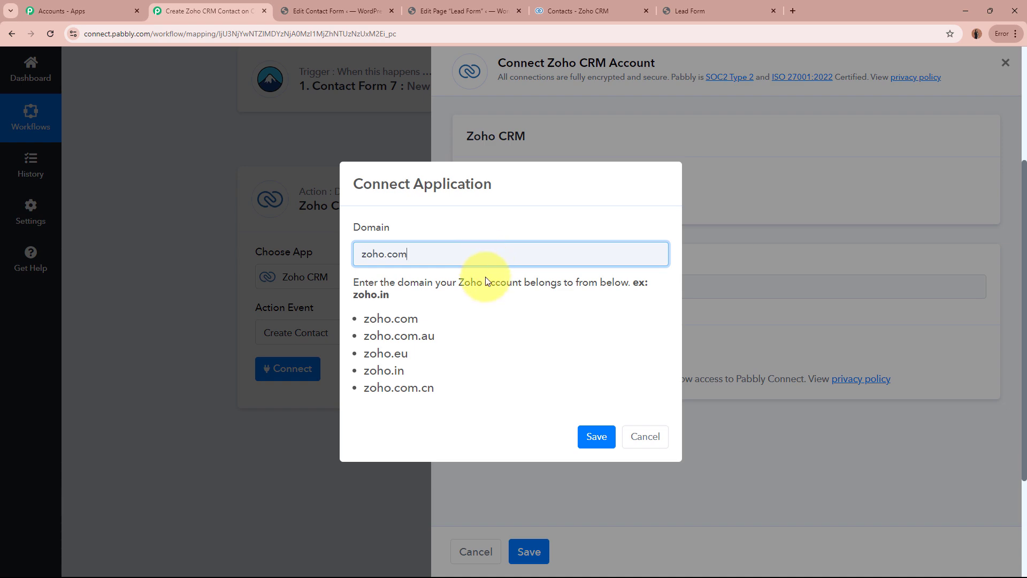
{"action": "left_click", "coordinate": [595, 437]}
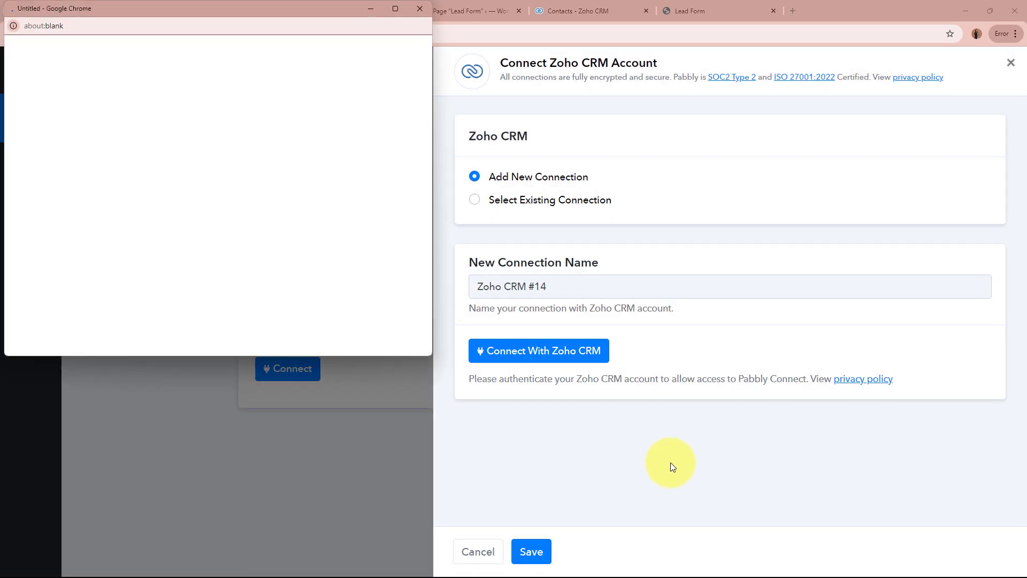
Look through the predefined Lead Source options of the Create Contact action without choosing one.
{"action": "scroll", "coordinate": [333, 238], "scroll_direction": "down", "scroll_amount": 3}
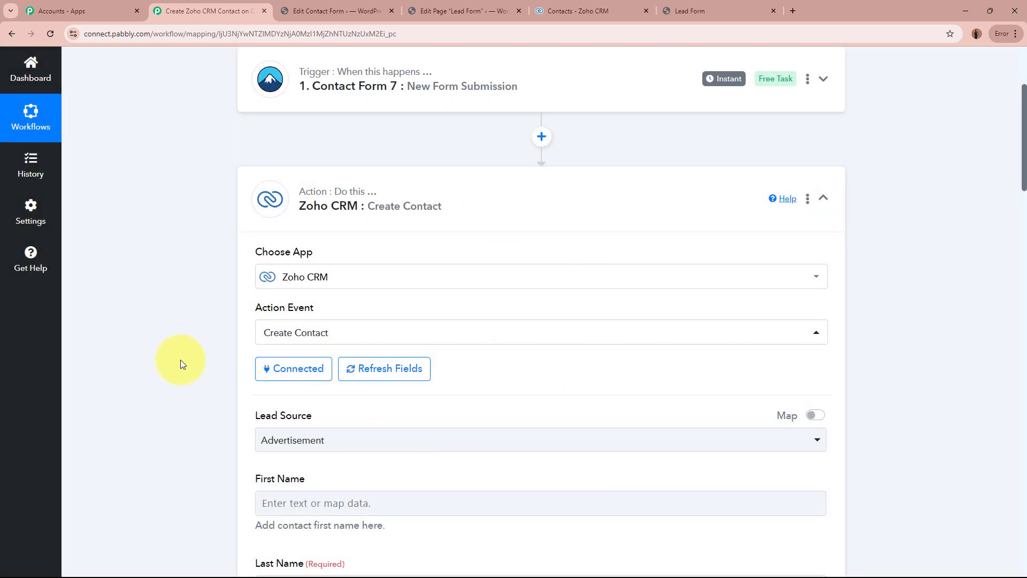
{"action": "scroll", "coordinate": [180, 360], "scroll_direction": "down", "scroll_amount": 3}
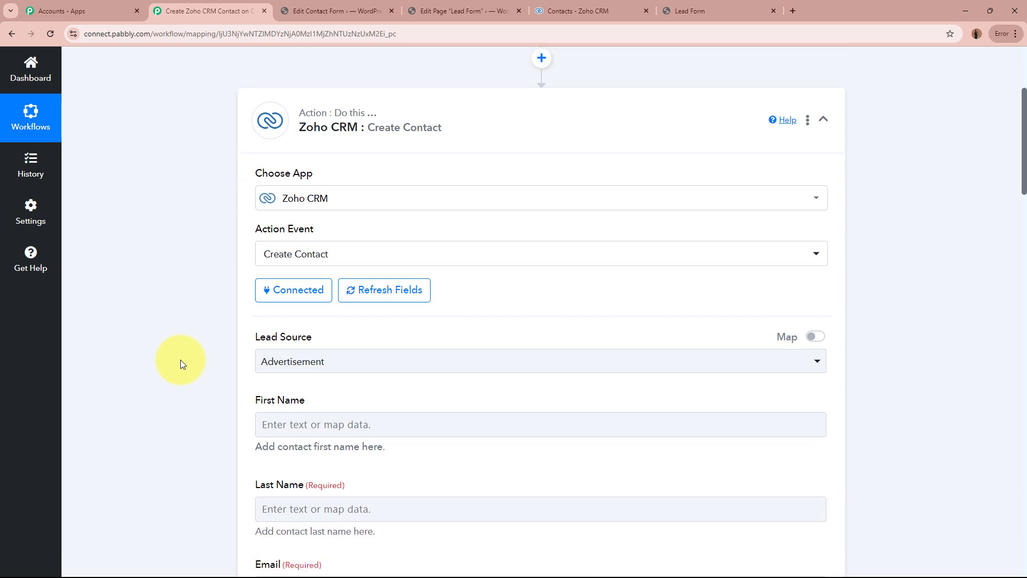
{"action": "left_click", "coordinate": [304, 282]}
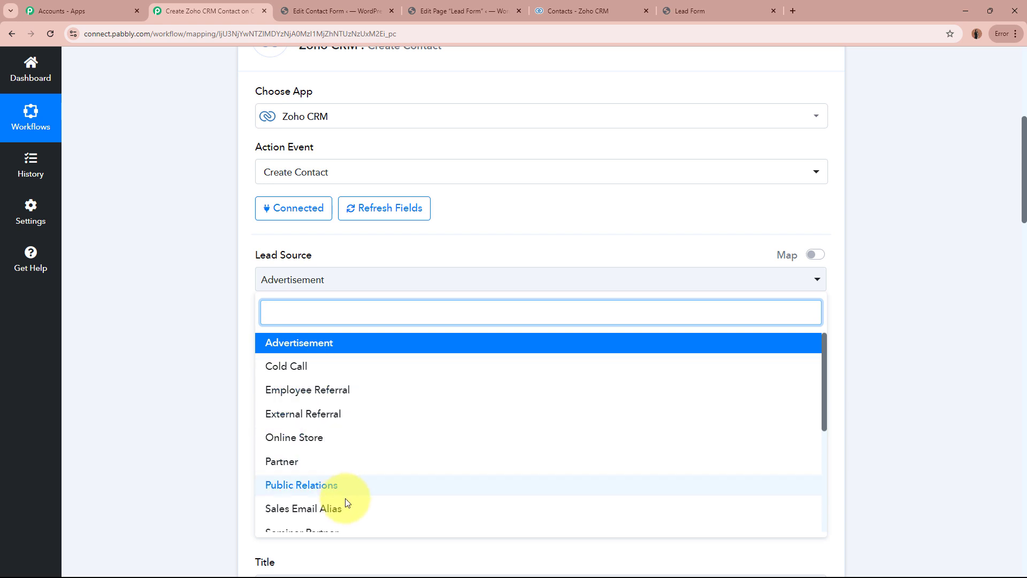
{"action": "scroll", "coordinate": [348, 496], "scroll_direction": "down", "scroll_amount": 2}
{"action": "scroll", "coordinate": [345, 505], "scroll_direction": "down", "scroll_amount": 3}
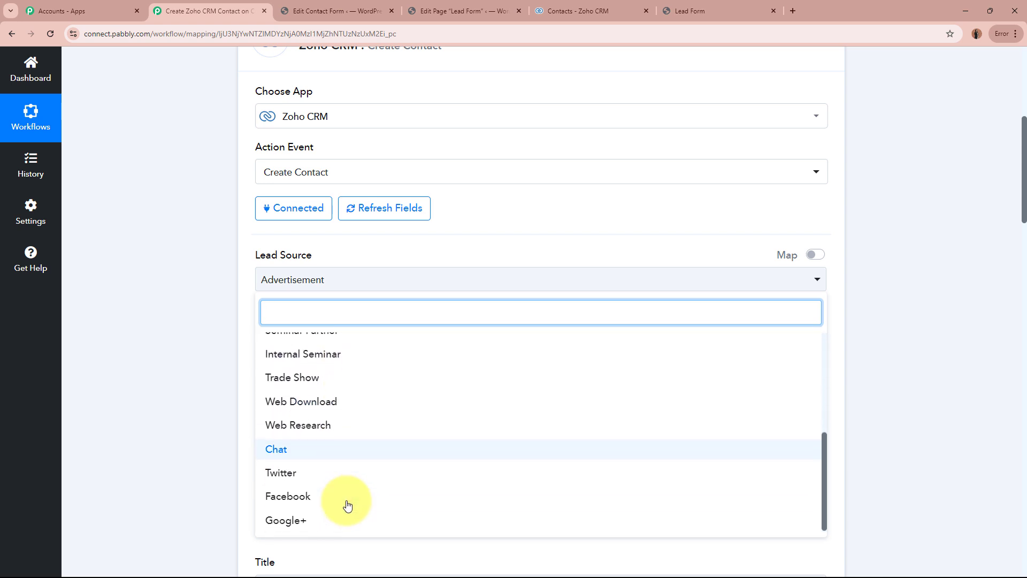
{"action": "left_click", "coordinate": [689, 320]}
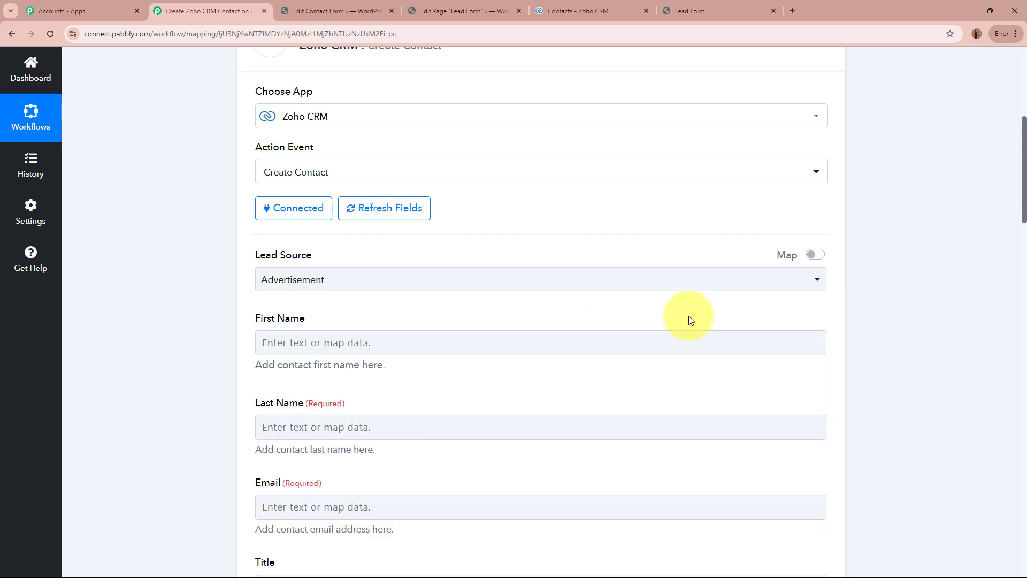
Enable mapping for the Lead Source field and set its value to "New Form Submission".
{"action": "left_click", "coordinate": [814, 254]}
{"action": "left_click", "coordinate": [513, 277]}
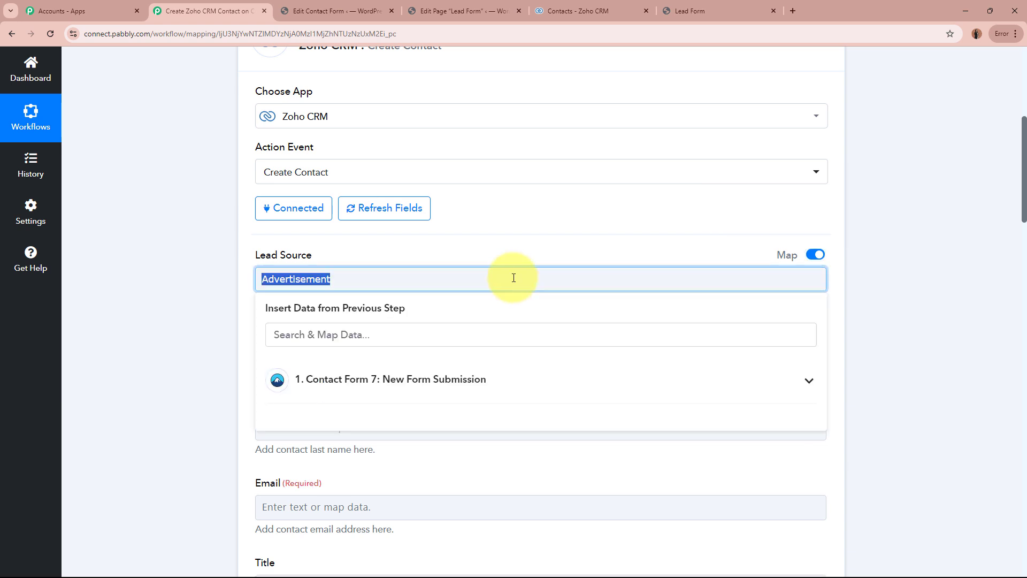
{"action": "key", "text": "Caps_Lock"}
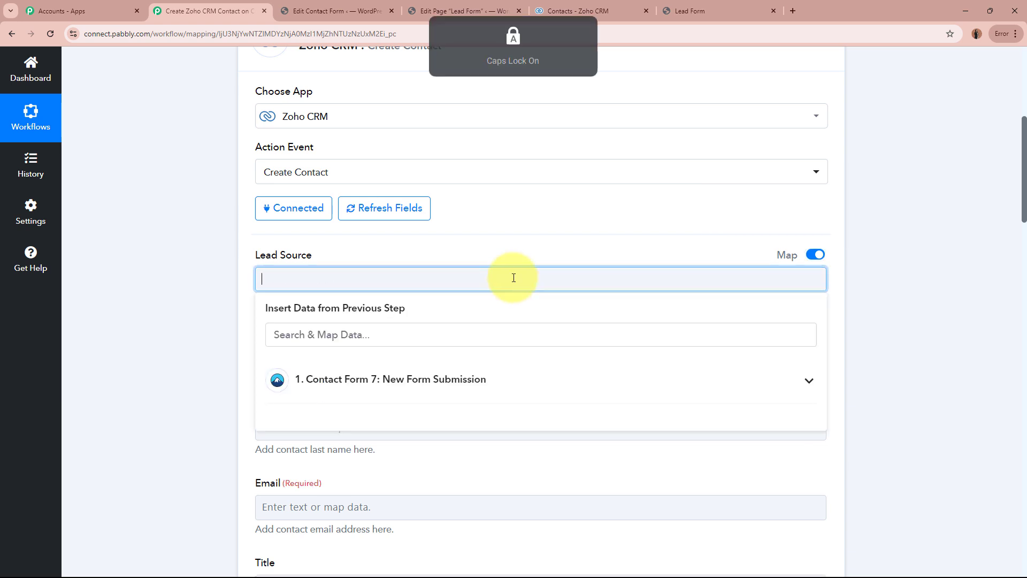
{"action": "type", "text": "New"}
{"action": "key", "text": "Caps_Lock"}
{"action": "type", "text": "F"}
{"action": "key", "text": "Caps_Lock"}
{"action": "type", "text": "orm Submission"}
{"action": "left_click", "coordinate": [161, 291]}
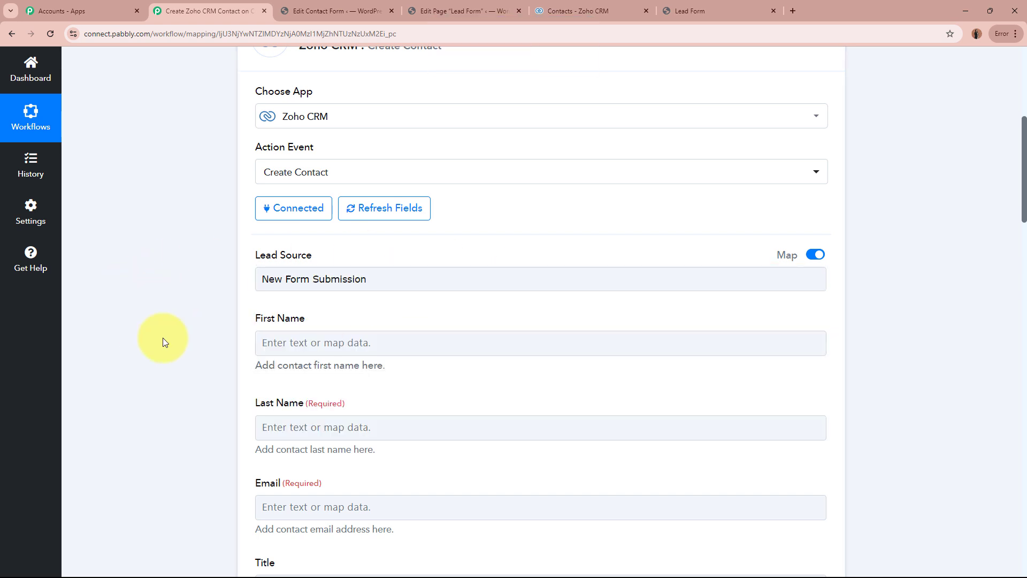
Map the contact's First Name field to the First-name value from the Contact Form 7 New Form Submission step.
{"action": "scroll", "coordinate": [191, 236], "scroll_direction": "down", "scroll_amount": 10}
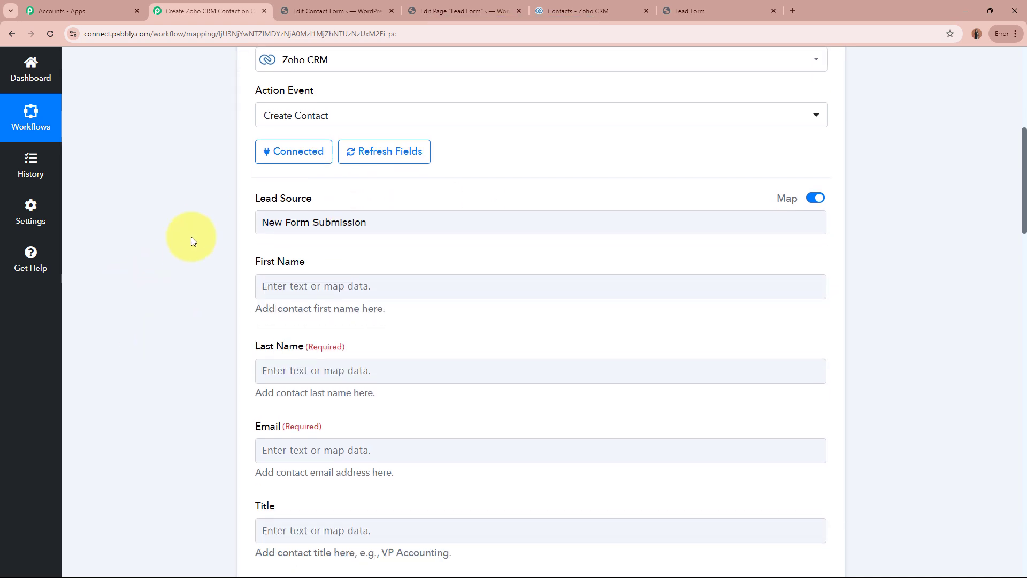
{"action": "scroll", "coordinate": [192, 239], "scroll_direction": "down", "scroll_amount": 4}
{"action": "scroll", "coordinate": [191, 239], "scroll_direction": "up", "scroll_amount": 10}
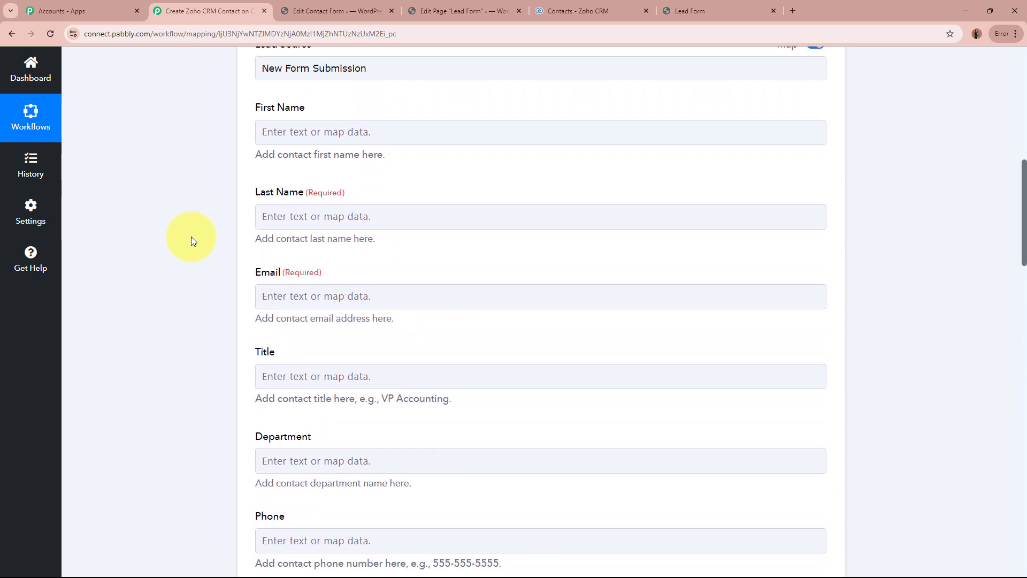
{"action": "scroll", "coordinate": [191, 236], "scroll_direction": "up", "scroll_amount": 1}
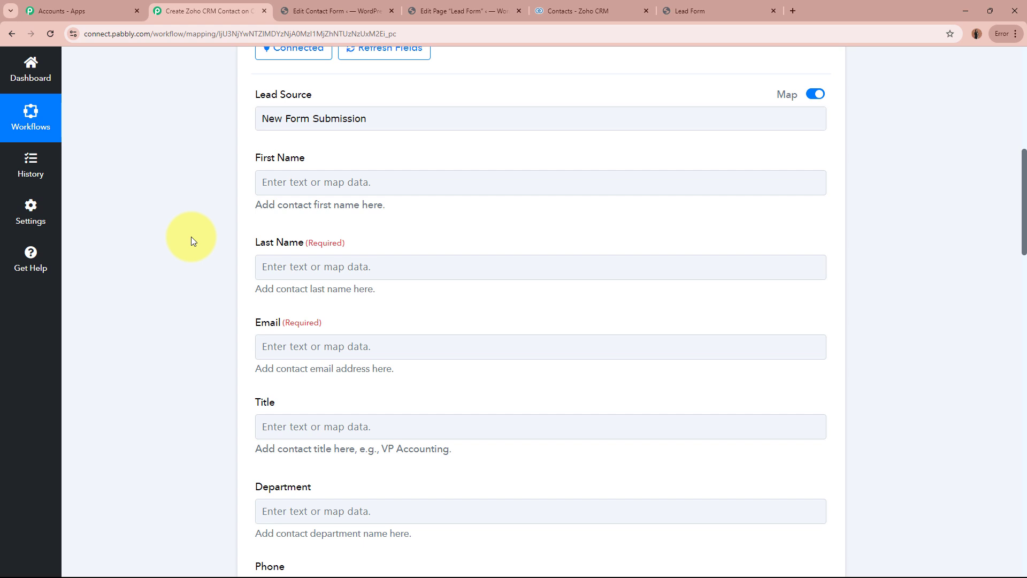
{"action": "left_click", "coordinate": [424, 183]}
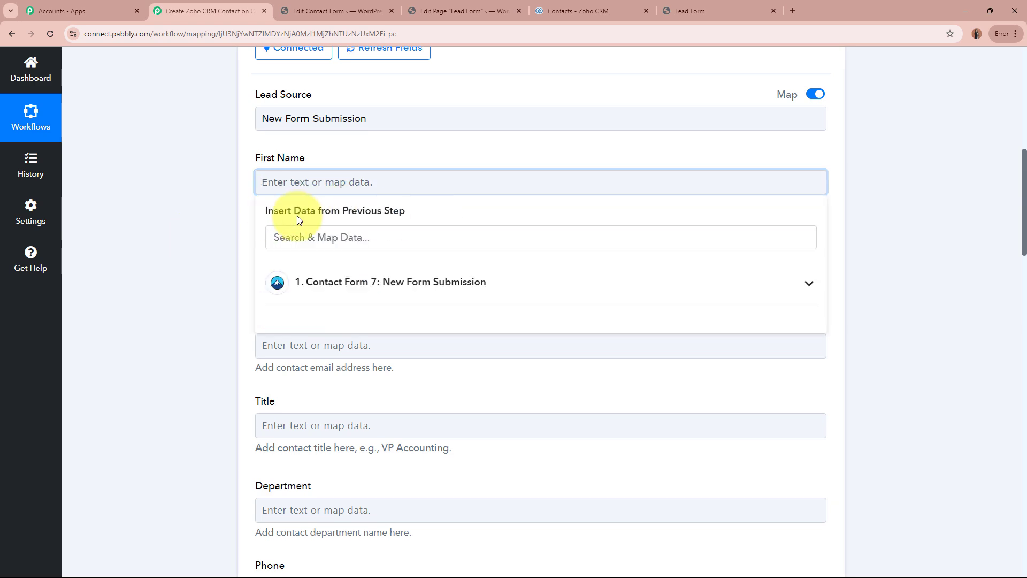
{"action": "scroll", "coordinate": [205, 224], "scroll_direction": "up", "scroll_amount": 9}
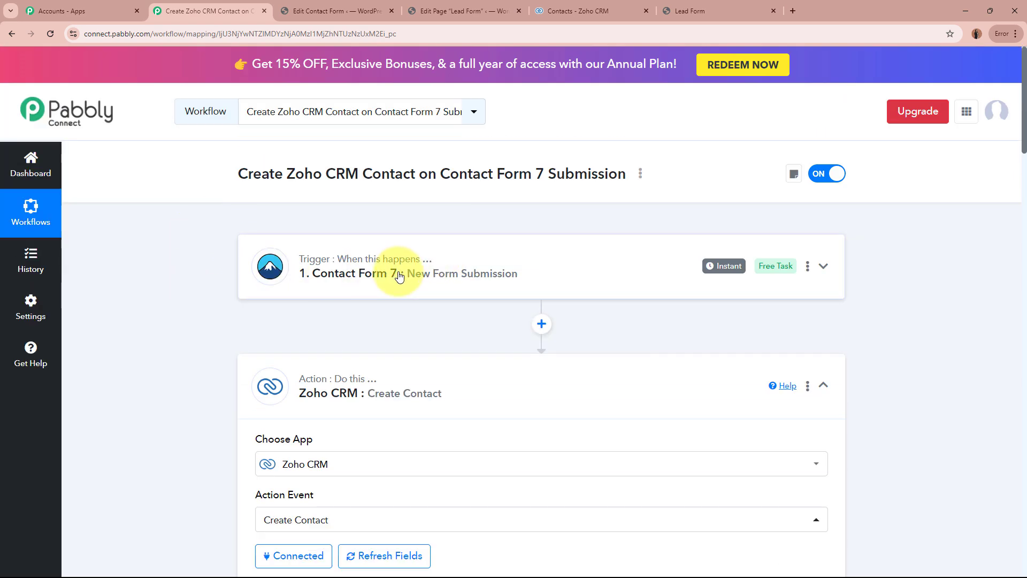
{"action": "scroll", "coordinate": [399, 288], "scroll_direction": "down", "scroll_amount": 8}
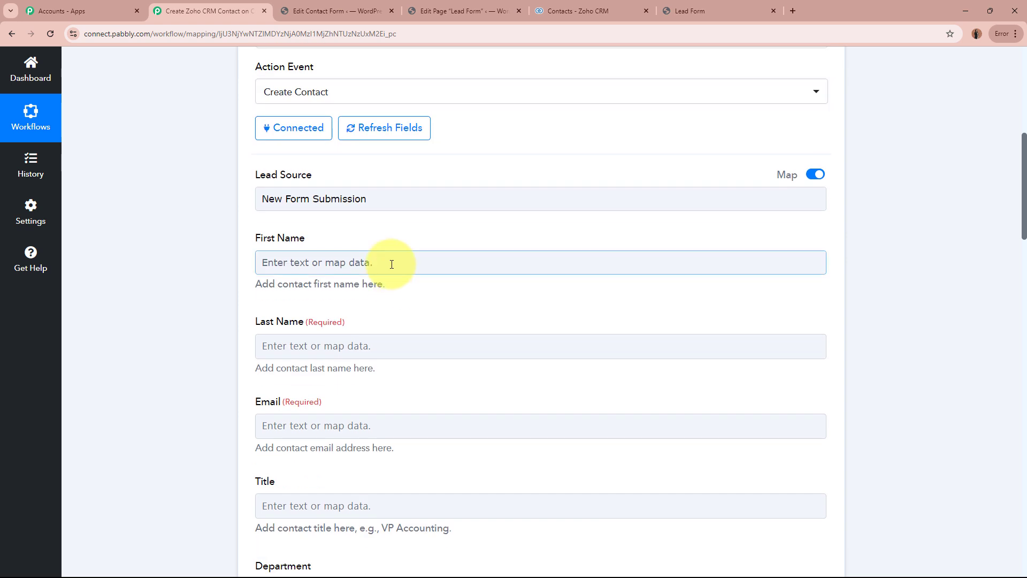
{"action": "left_click", "coordinate": [390, 263]}
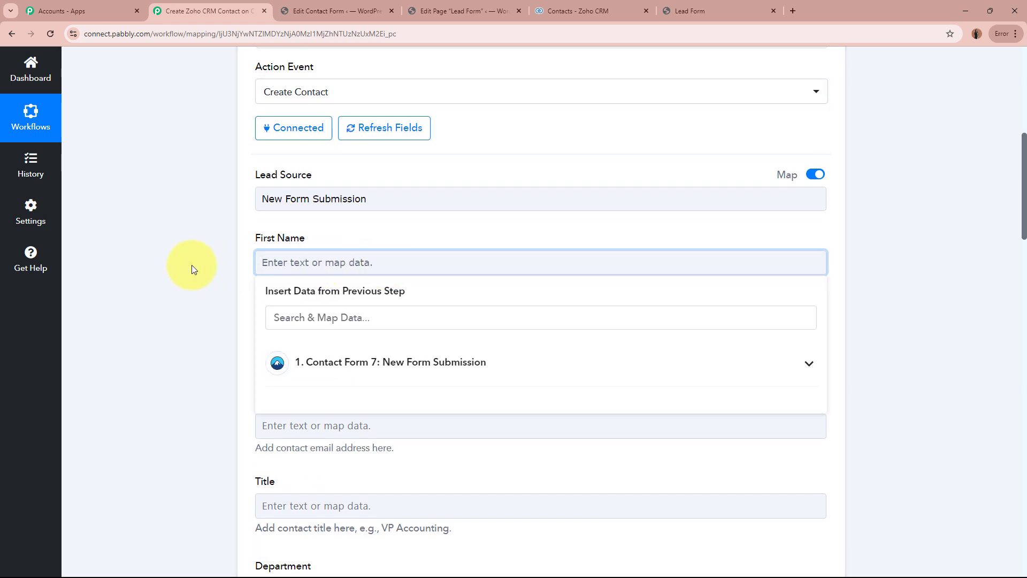
{"action": "left_click", "coordinate": [393, 374]}
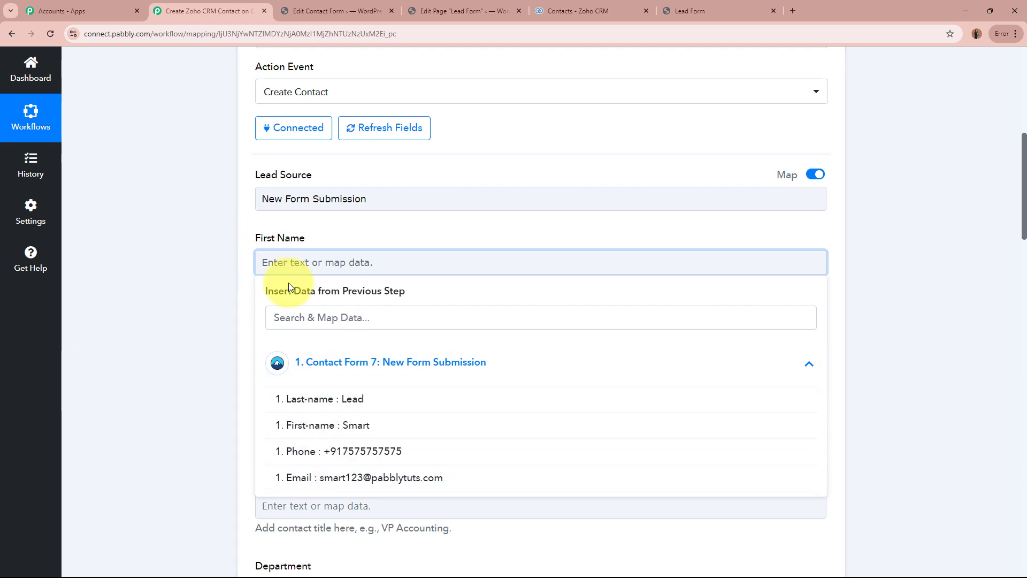
{"action": "left_click", "coordinate": [332, 425]}
{"action": "left_click", "coordinate": [181, 306]}
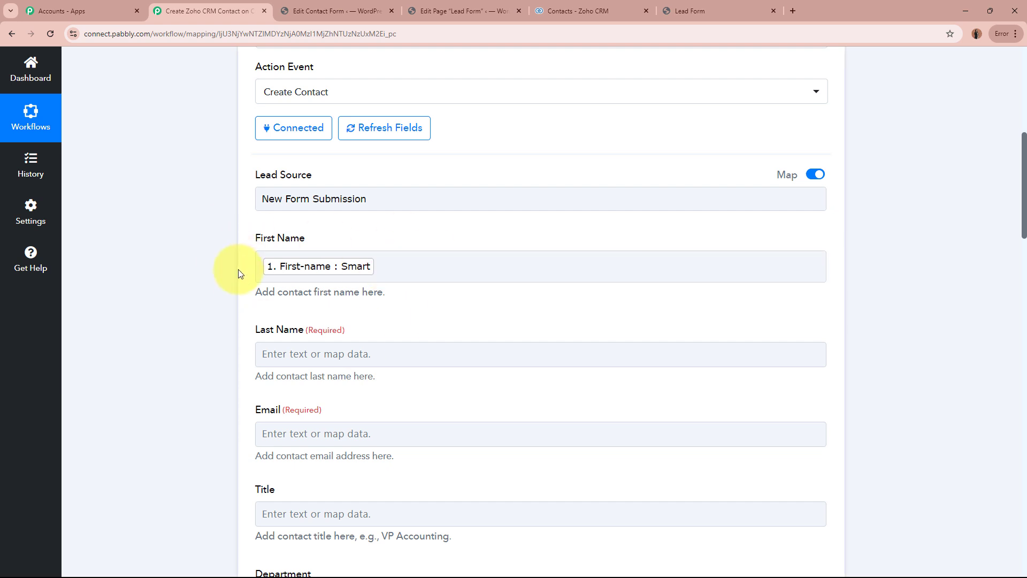
Map the required Last Name field to the Last-name value from the Contact Form 7 submission.
{"action": "scroll", "coordinate": [238, 274], "scroll_direction": "up", "scroll_amount": 8}
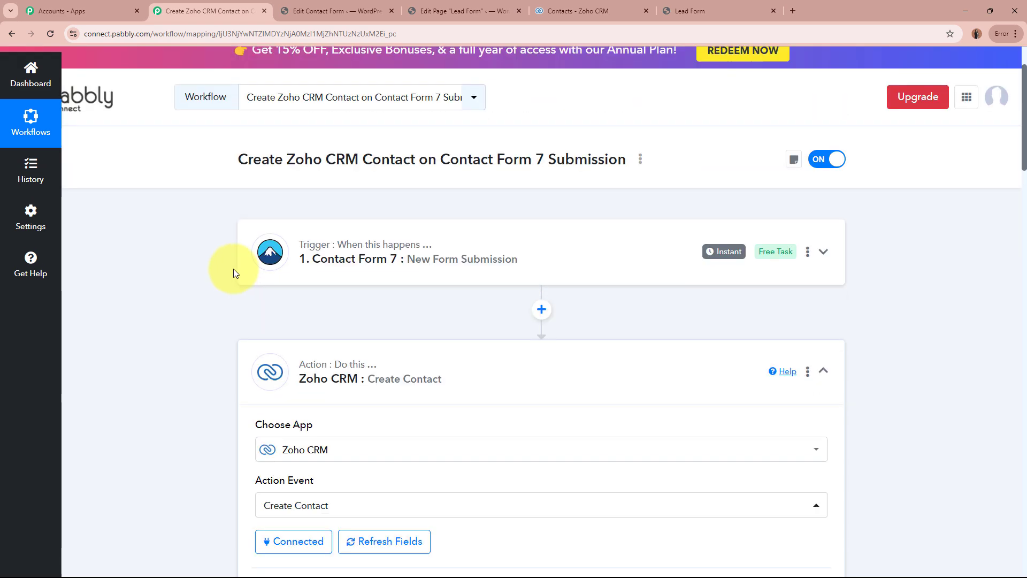
{"action": "scroll", "coordinate": [420, 297], "scroll_direction": "down", "scroll_amount": 8}
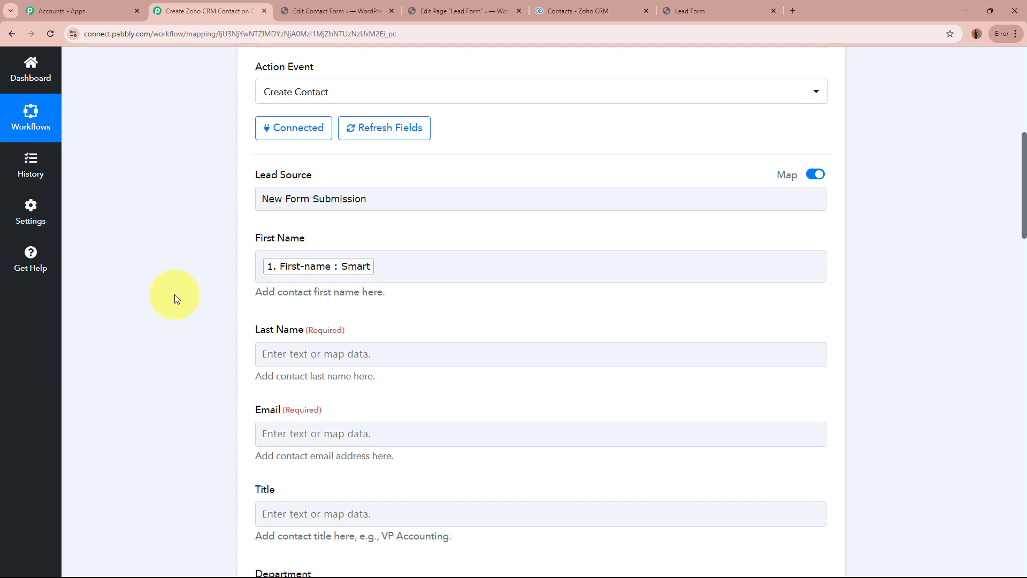
{"action": "scroll", "coordinate": [174, 294], "scroll_direction": "down", "scroll_amount": 2}
{"action": "left_click", "coordinate": [332, 246]}
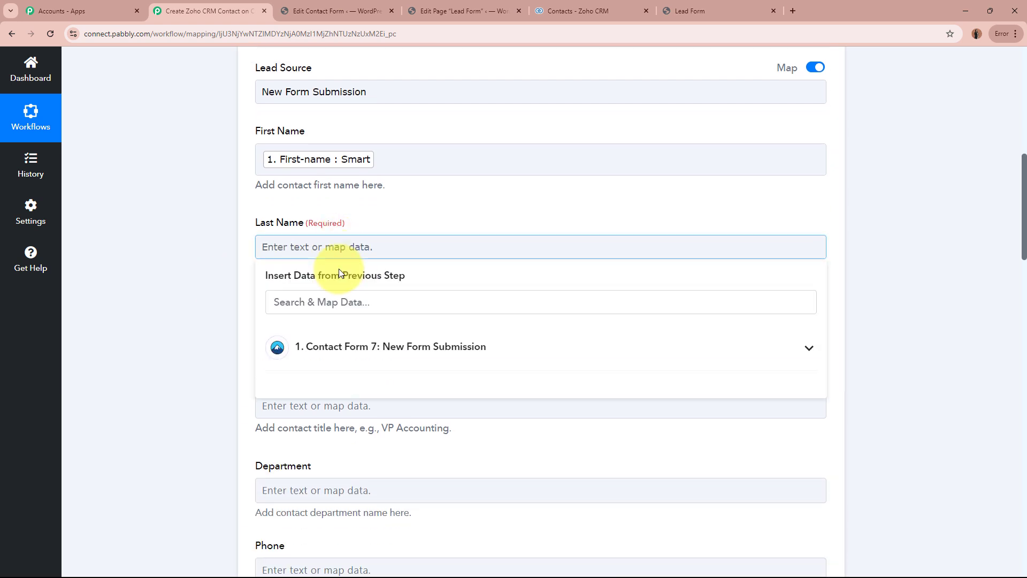
{"action": "left_click", "coordinate": [367, 350]}
{"action": "left_click", "coordinate": [295, 382]}
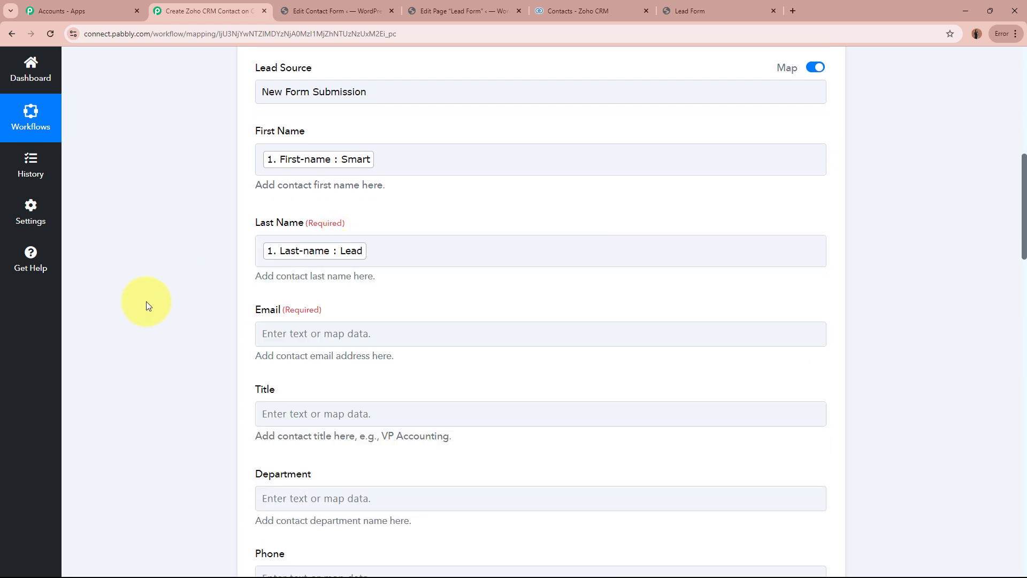
Map the required Email field to the Email value from the Contact Form 7 submission.
{"action": "left_click", "coordinate": [299, 336]}
{"action": "scroll", "coordinate": [197, 314], "scroll_direction": "down", "scroll_amount": 2}
{"action": "left_click", "coordinate": [465, 335]}
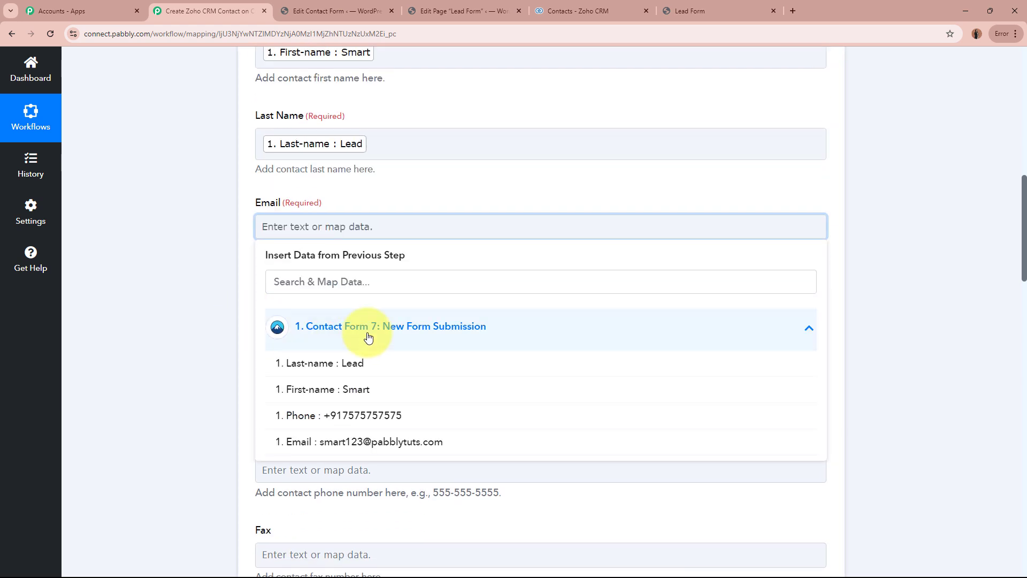
{"action": "left_click", "coordinate": [356, 448]}
{"action": "left_click", "coordinate": [206, 303]}
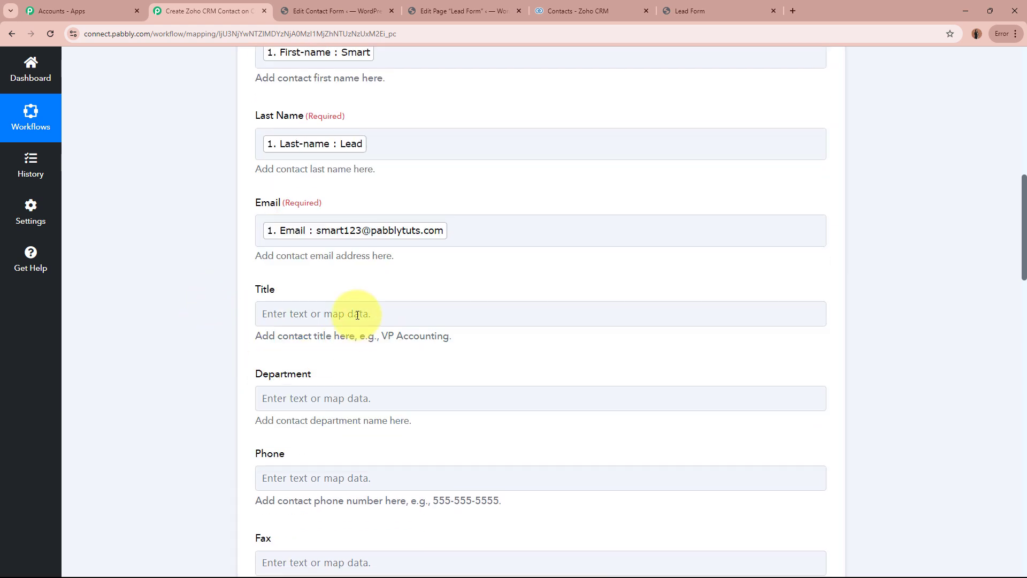
Map the contact's Phone field to the Phone value from the Contact Form 7 submission.
{"action": "scroll", "coordinate": [161, 390], "scroll_direction": "down", "scroll_amount": 4}
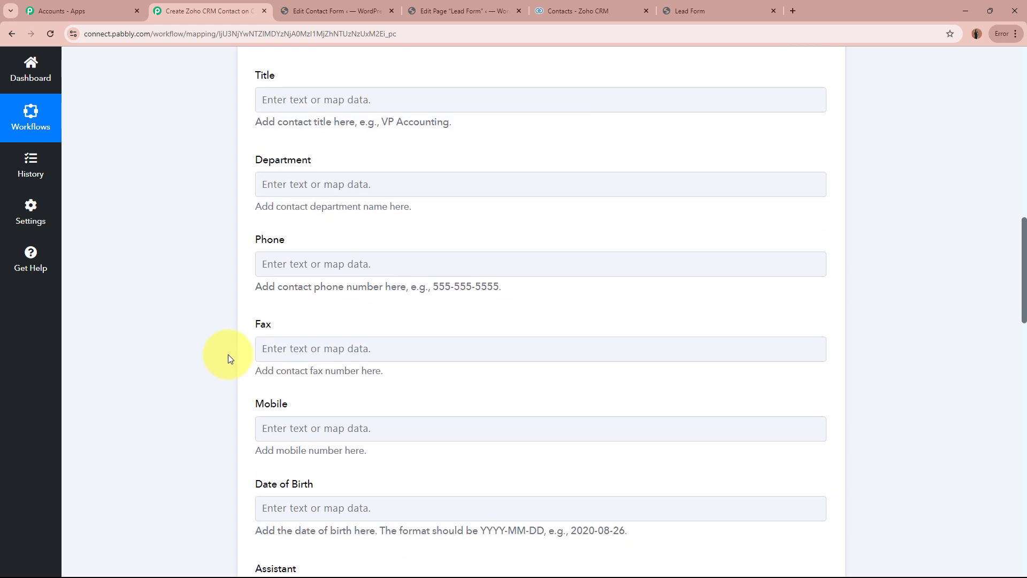
{"action": "left_click", "coordinate": [284, 262]}
{"action": "left_click", "coordinate": [403, 386]}
{"action": "left_click", "coordinate": [415, 460]}
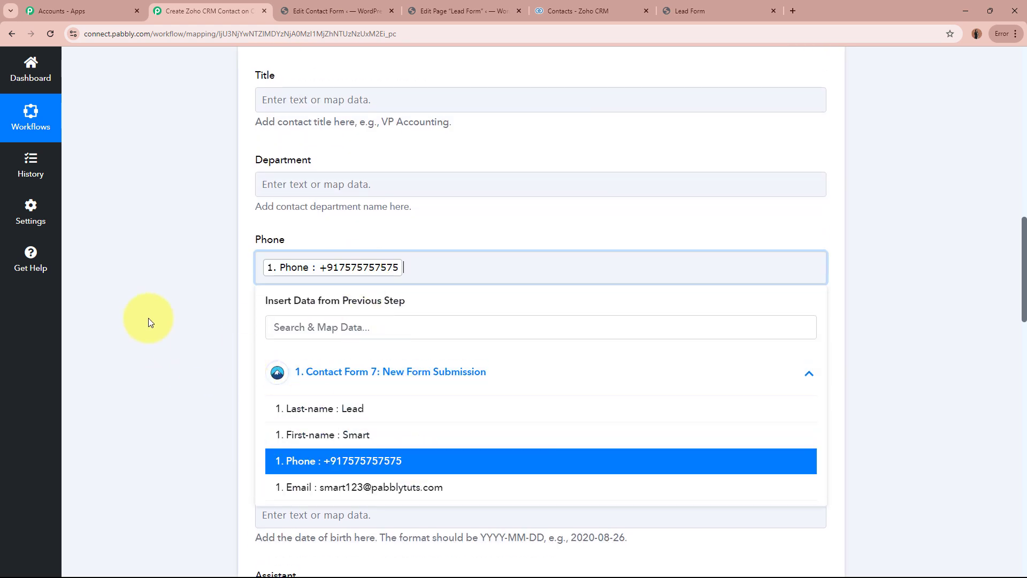
{"action": "left_click", "coordinate": [144, 321]}
Map the Mobile field to the same Phone value from the Contact Form 7 submission.
{"action": "scroll", "coordinate": [144, 321], "scroll_direction": "down", "scroll_amount": 2}
{"action": "left_click", "coordinate": [374, 331]}
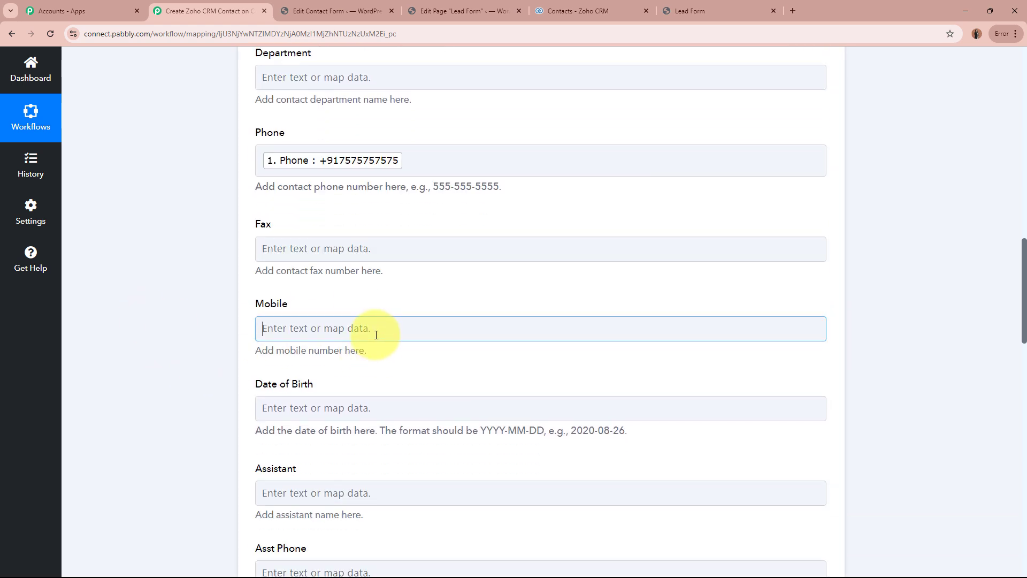
{"action": "left_click", "coordinate": [408, 429]}
{"action": "left_click", "coordinate": [401, 515]}
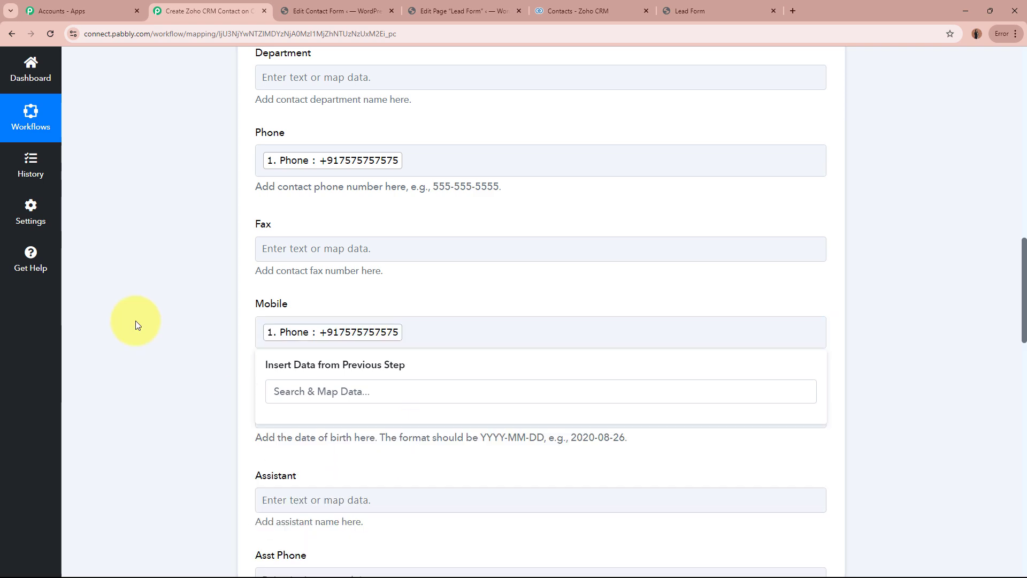
{"action": "left_click", "coordinate": [136, 320]}
Set the contact's Description to "New Lead", leaving the assistant, social and mailing address fields empty.
{"action": "scroll", "coordinate": [149, 332], "scroll_direction": "down", "scroll_amount": 8}
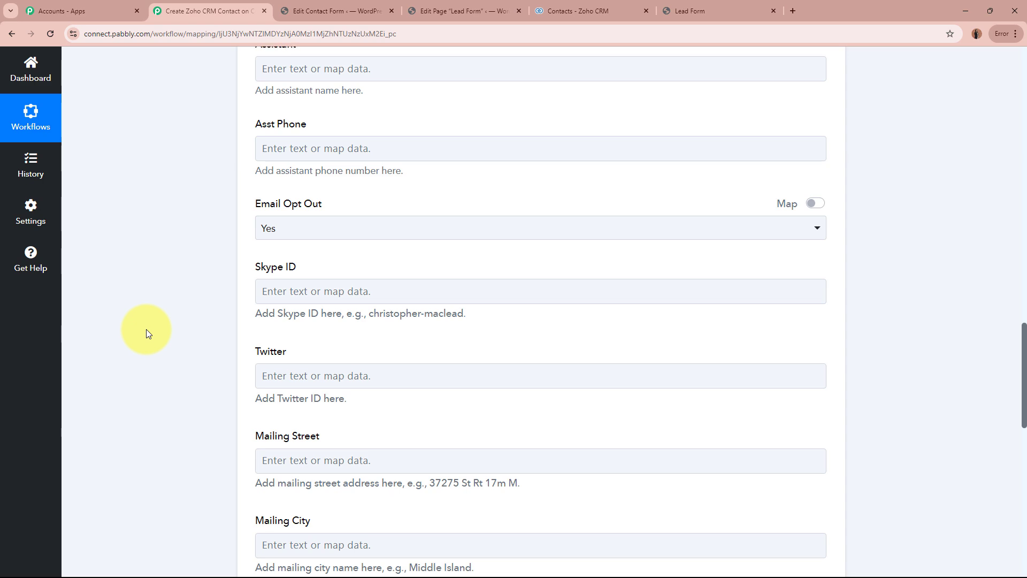
{"action": "scroll", "coordinate": [146, 333], "scroll_direction": "down", "scroll_amount": 5}
{"action": "scroll", "coordinate": [146, 329], "scroll_direction": "down", "scroll_amount": 5}
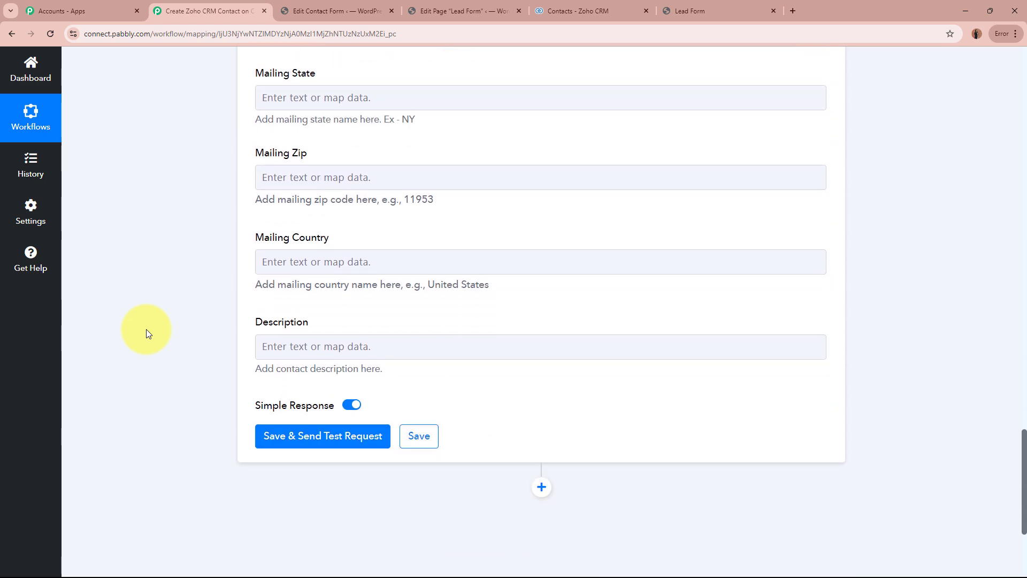
{"action": "left_click", "coordinate": [372, 292]}
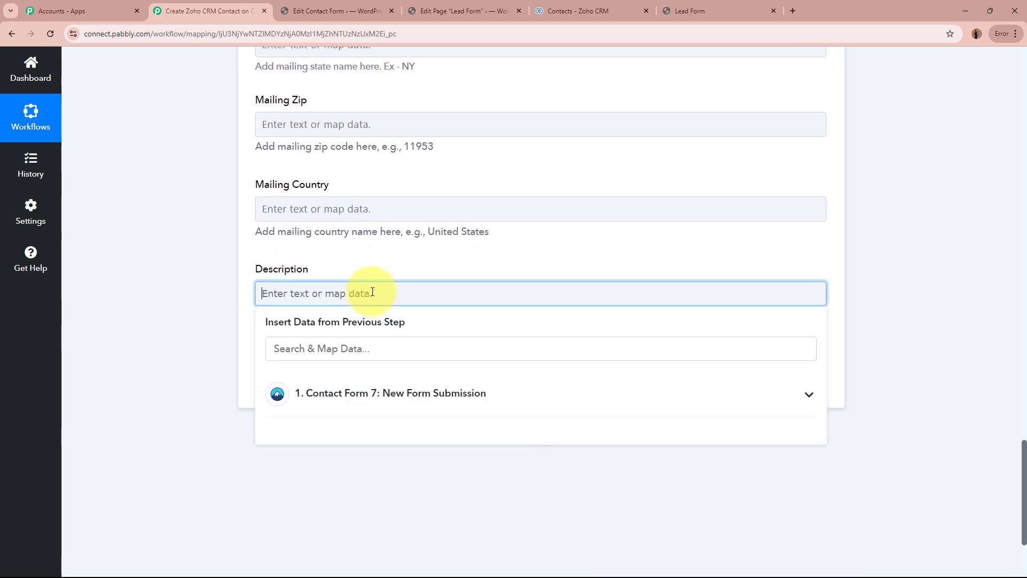
{"action": "key", "text": "Caps_Lock"}
{"action": "type", "text": "New Lead"}
{"action": "left_click", "coordinate": [168, 294]}
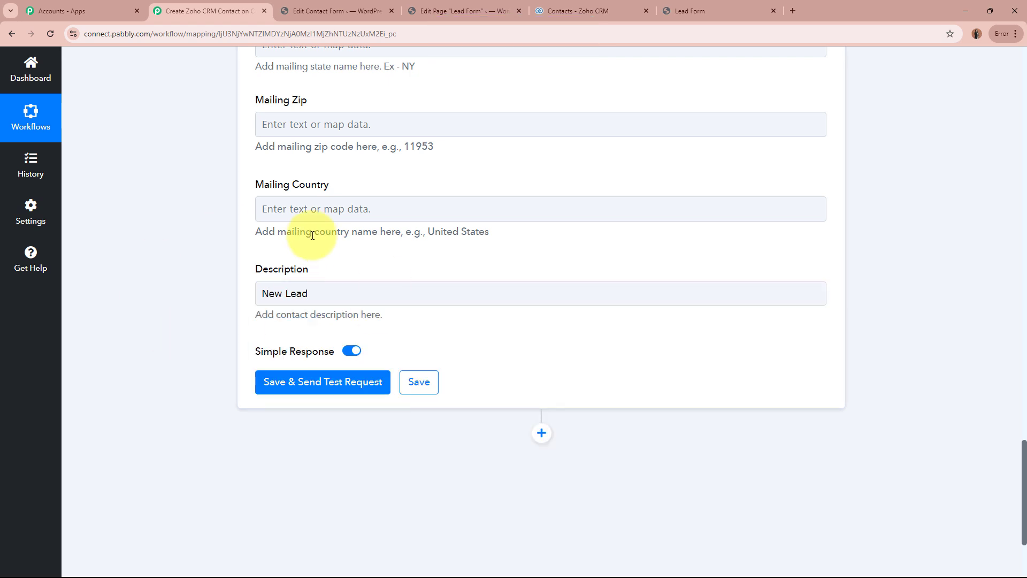
Save the Create Contact action, send a test request and check the status code in the received response.
{"action": "left_click", "coordinate": [321, 386]}
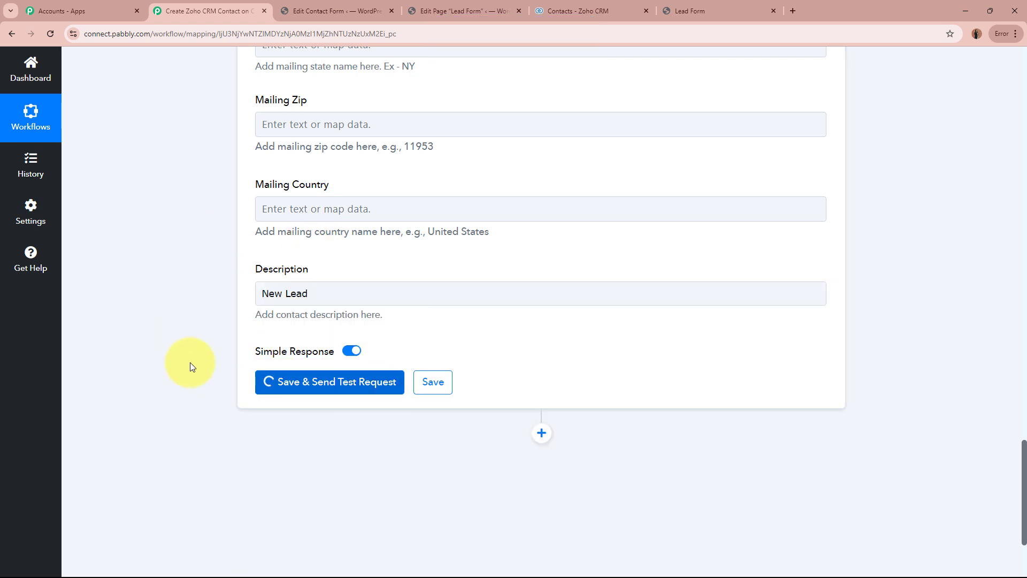
{"action": "scroll", "coordinate": [190, 362], "scroll_direction": "down", "scroll_amount": 3}
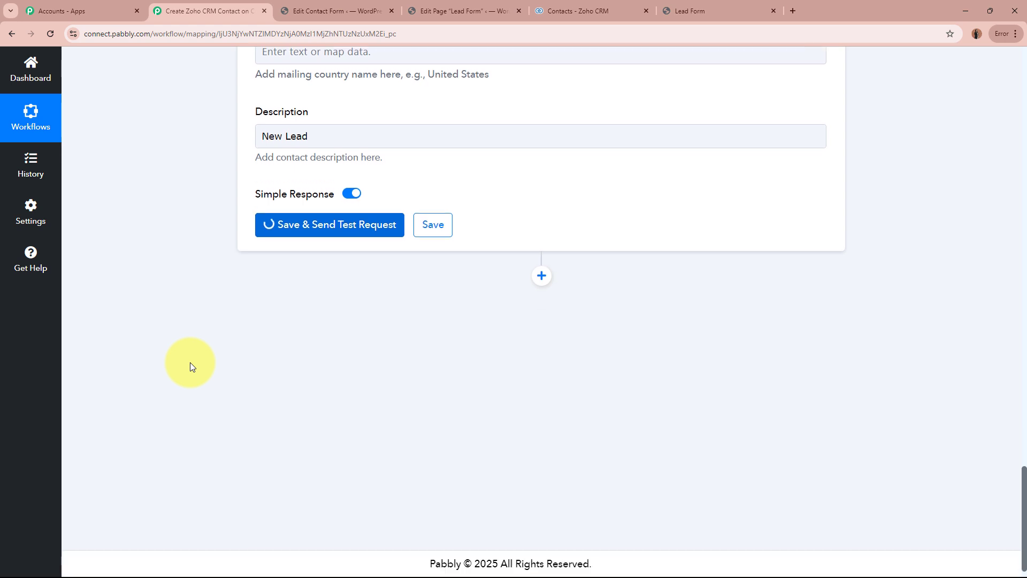
{"action": "scroll", "coordinate": [190, 362], "scroll_direction": "down", "scroll_amount": 1}
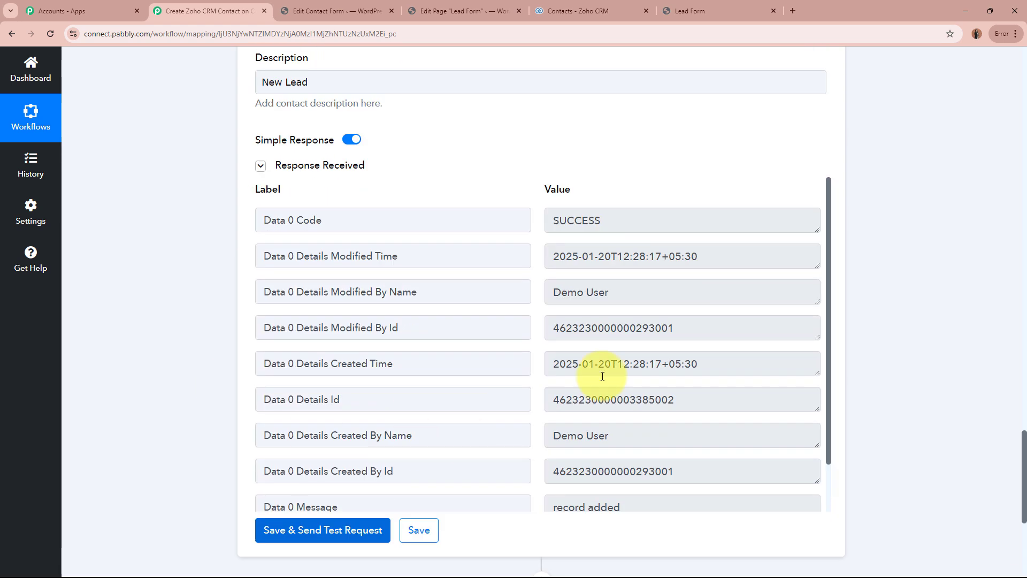
{"action": "double_click", "coordinate": [593, 222]}
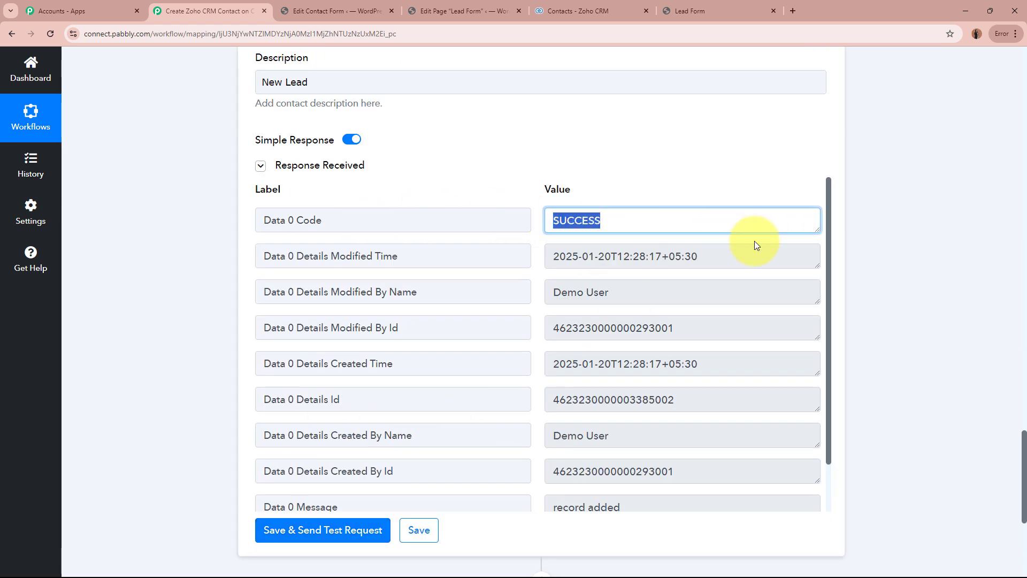
{"action": "left_click", "coordinate": [918, 278]}
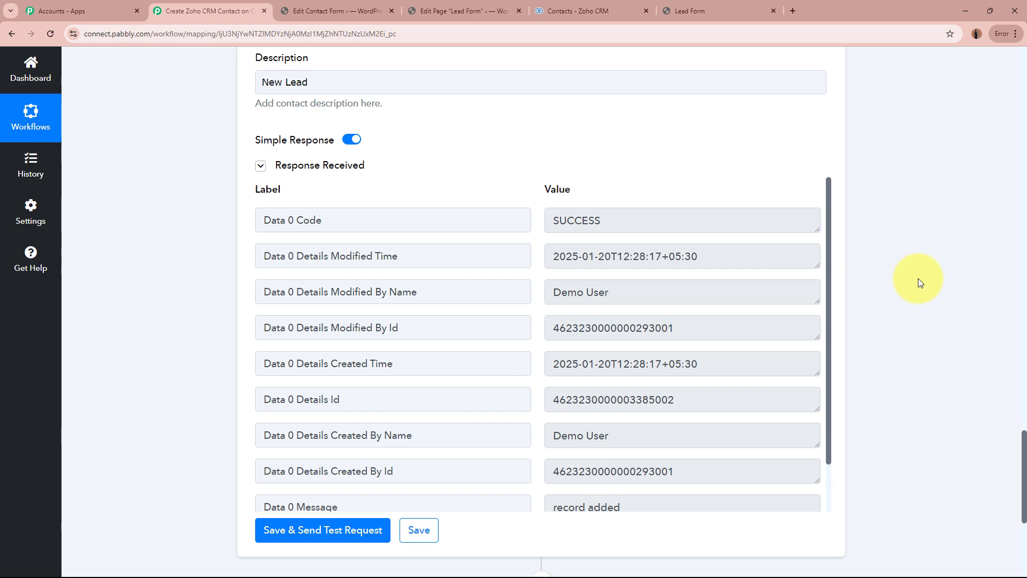
Switch to Zoho CRM, dismiss the notification request and reload the Contacts list.
{"action": "left_click", "coordinate": [571, 10]}
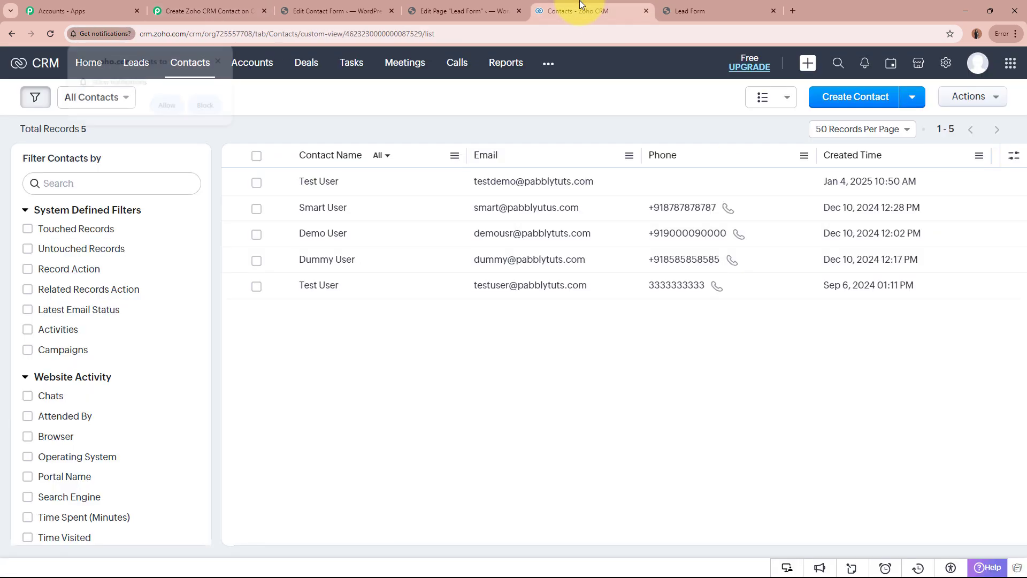
{"action": "left_click", "coordinate": [220, 60]}
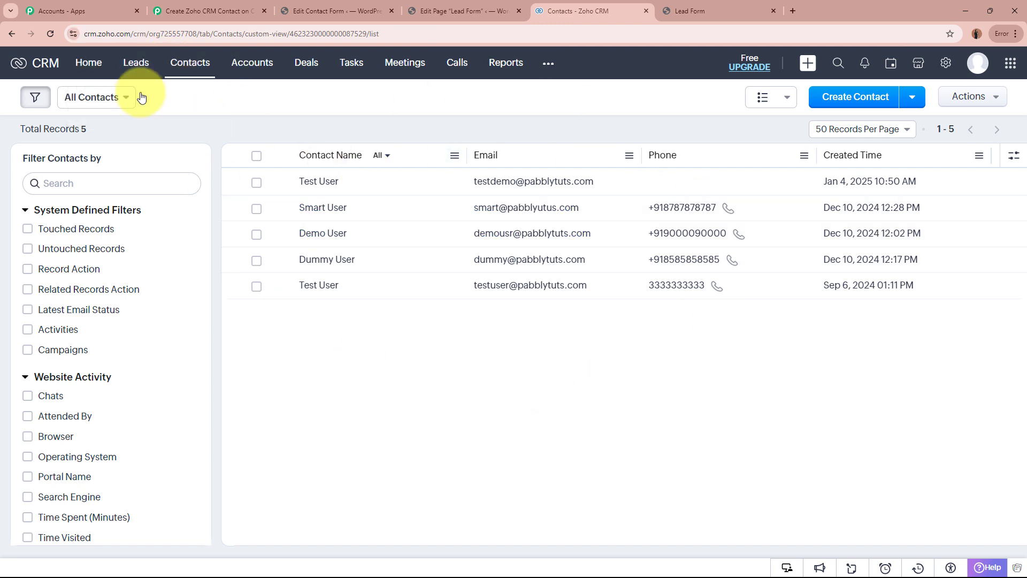
{"action": "left_click", "coordinate": [49, 31]}
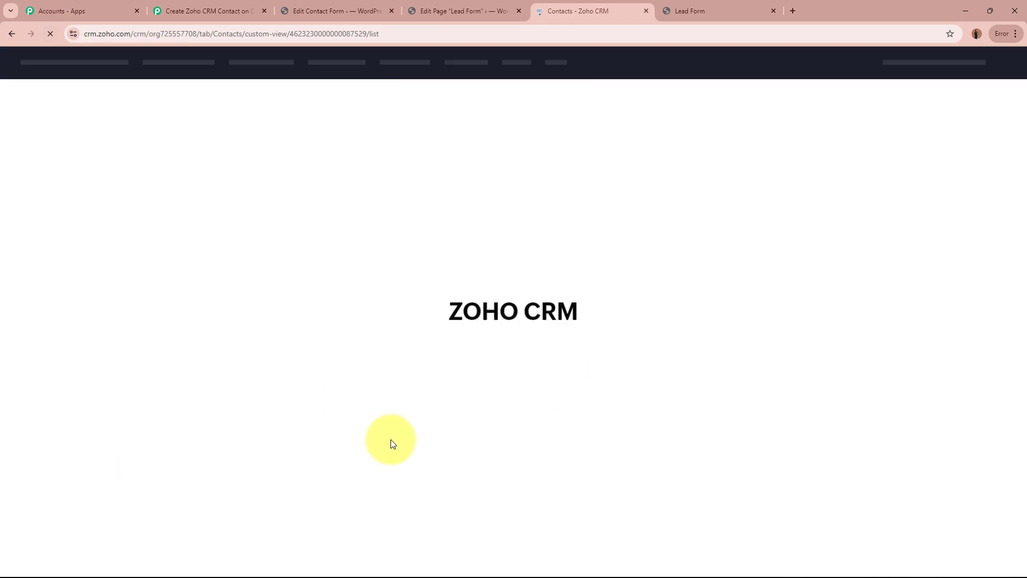
Open the newest contact and check its name, email, phone, mobile and Lead Source against the mapped form data.
{"action": "left_click", "coordinate": [326, 183]}
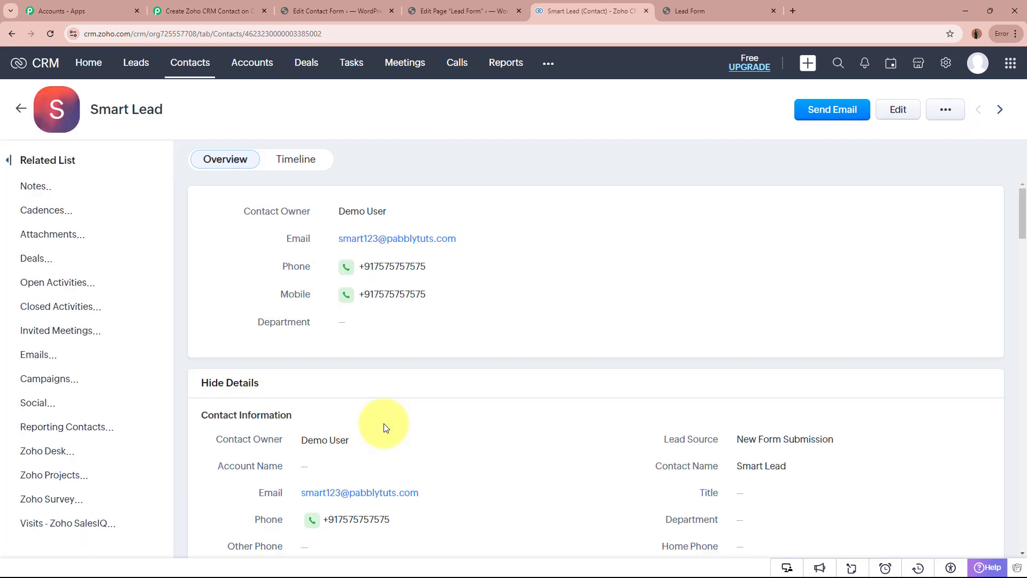
{"action": "double_click", "coordinate": [98, 110]}
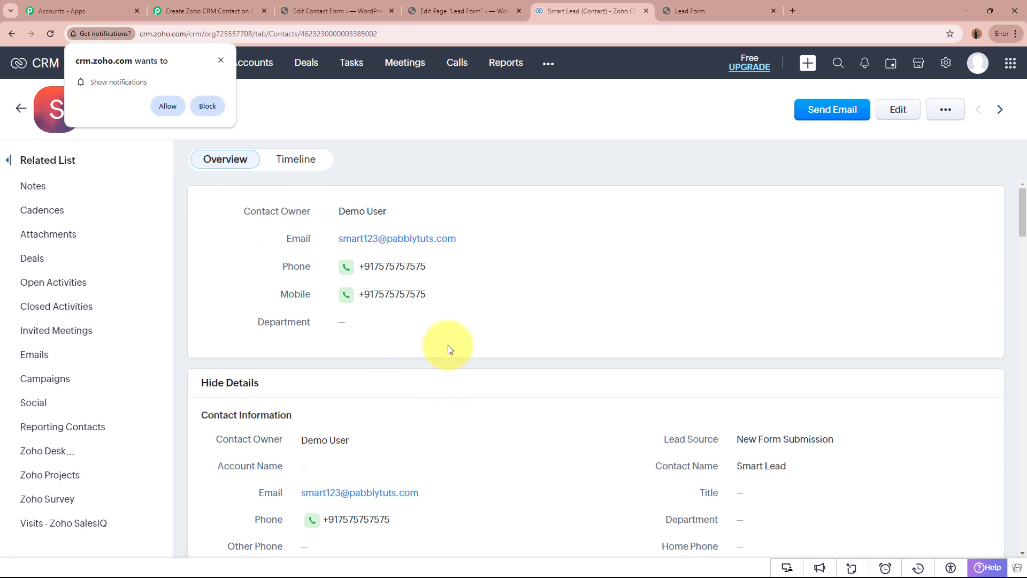
{"action": "left_click", "coordinate": [221, 60]}
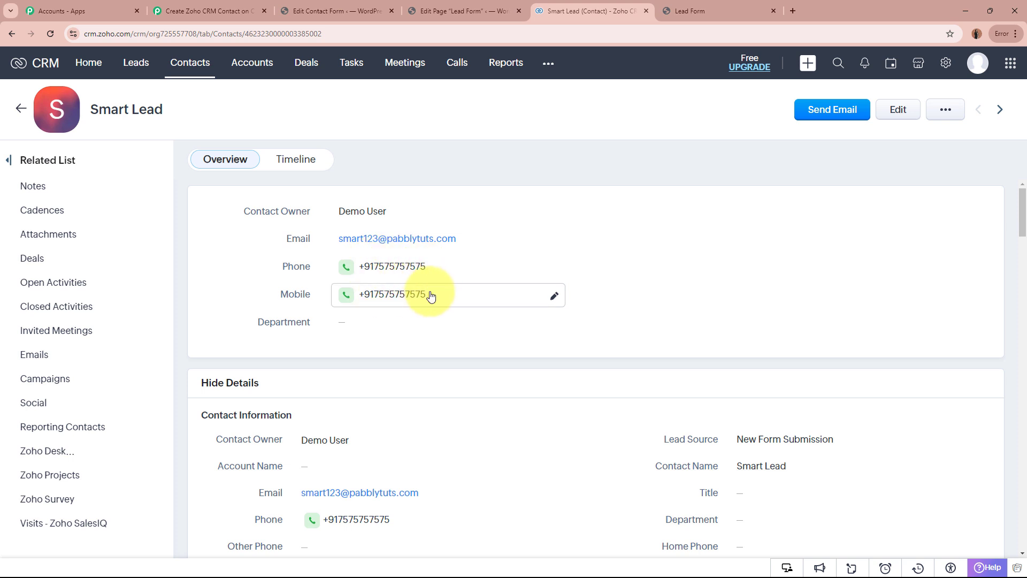
{"action": "scroll", "coordinate": [615, 351], "scroll_direction": "down", "scroll_amount": 2}
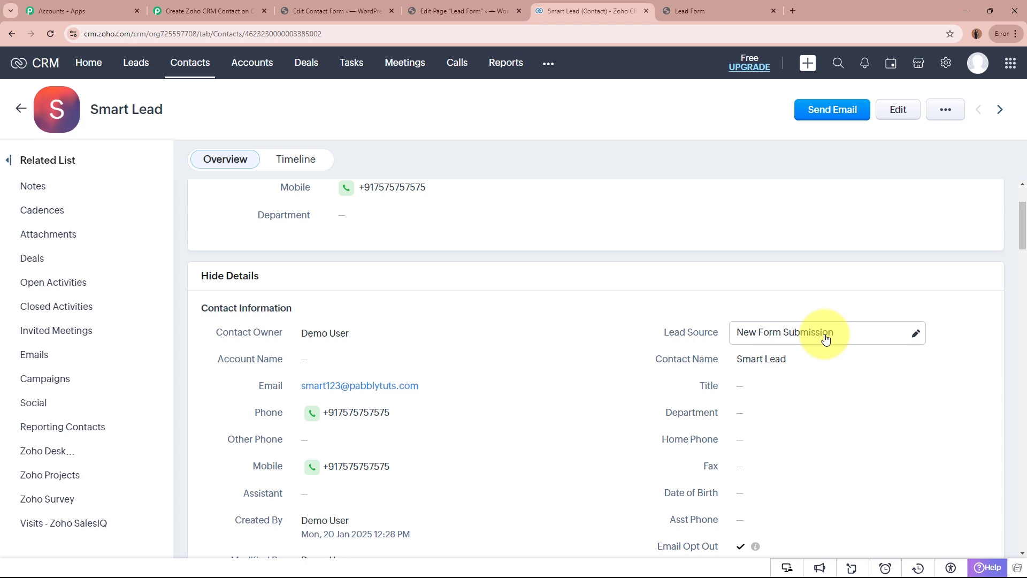
Review the rest of the new contact's details, including its contact information and address fields.
{"action": "scroll", "coordinate": [825, 338], "scroll_direction": "down", "scroll_amount": 6}
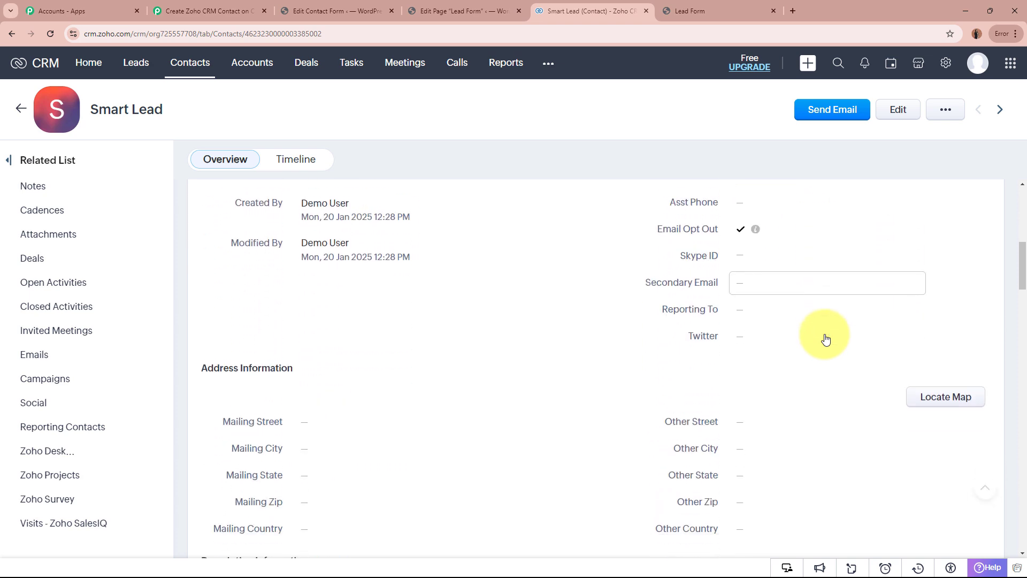
{"action": "scroll", "coordinate": [825, 338], "scroll_direction": "down", "scroll_amount": 4}
{"action": "scroll", "coordinate": [499, 368], "scroll_direction": "up", "scroll_amount": 5}
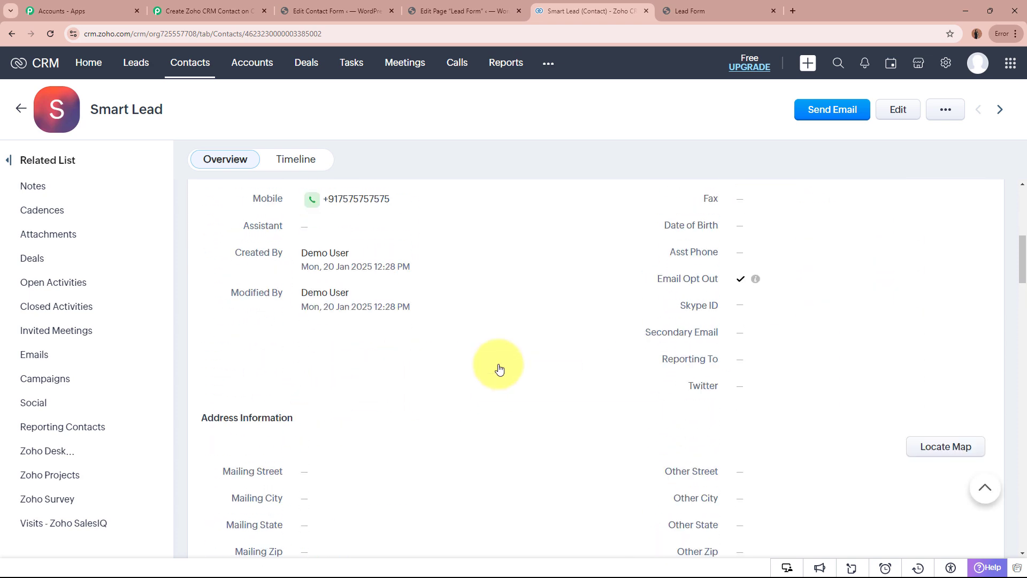
{"action": "scroll", "coordinate": [498, 368], "scroll_direction": "up", "scroll_amount": 7}
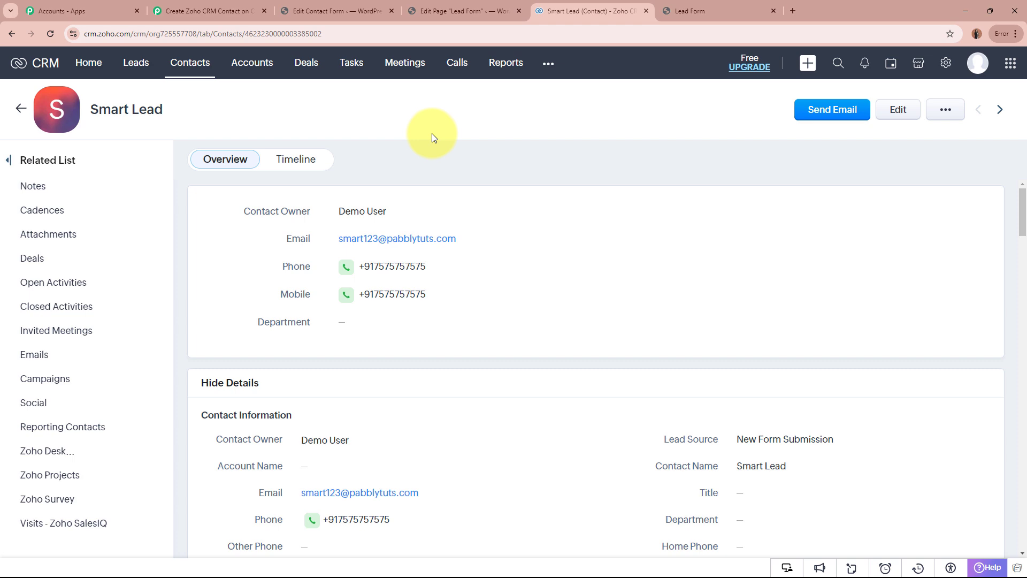
Switch back to the Pabbly Connect workflow and collapse the Zoho CRM Create Contact action step.
{"action": "left_click", "coordinate": [343, 10]}
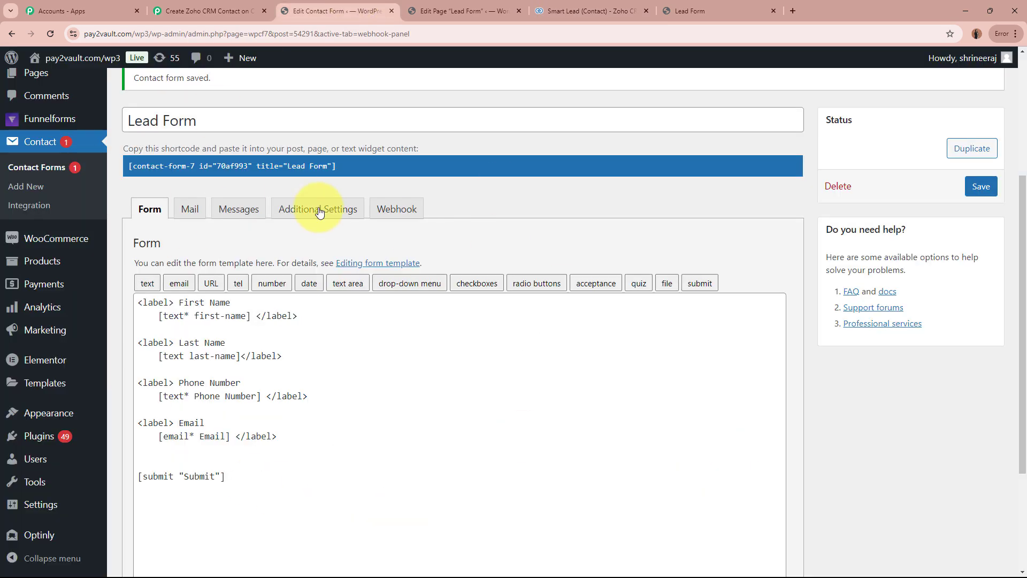
{"action": "left_click", "coordinate": [617, 10]}
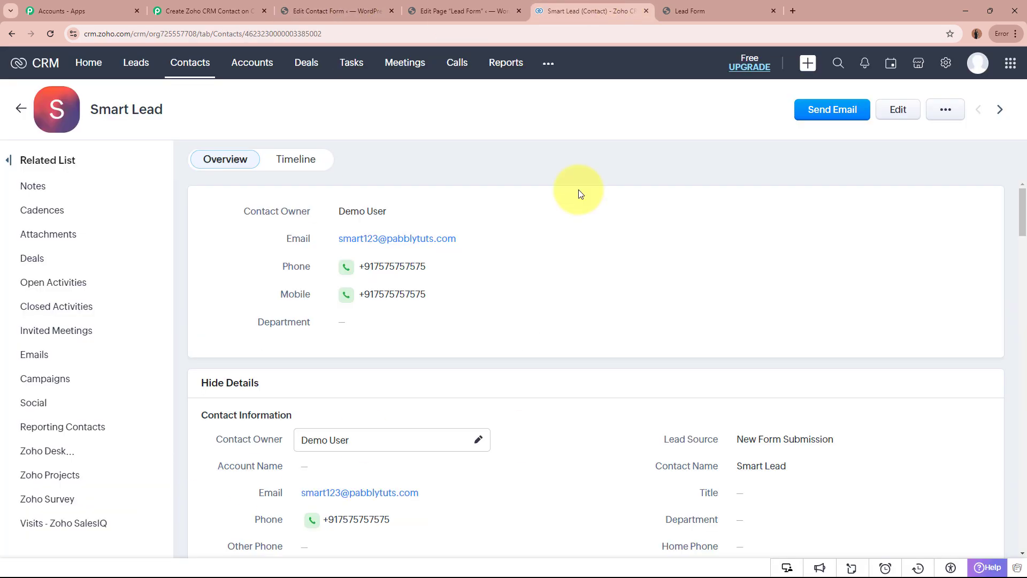
{"action": "left_click", "coordinate": [181, 5]}
{"action": "scroll", "coordinate": [171, 337], "scroll_direction": "up", "scroll_amount": 10}
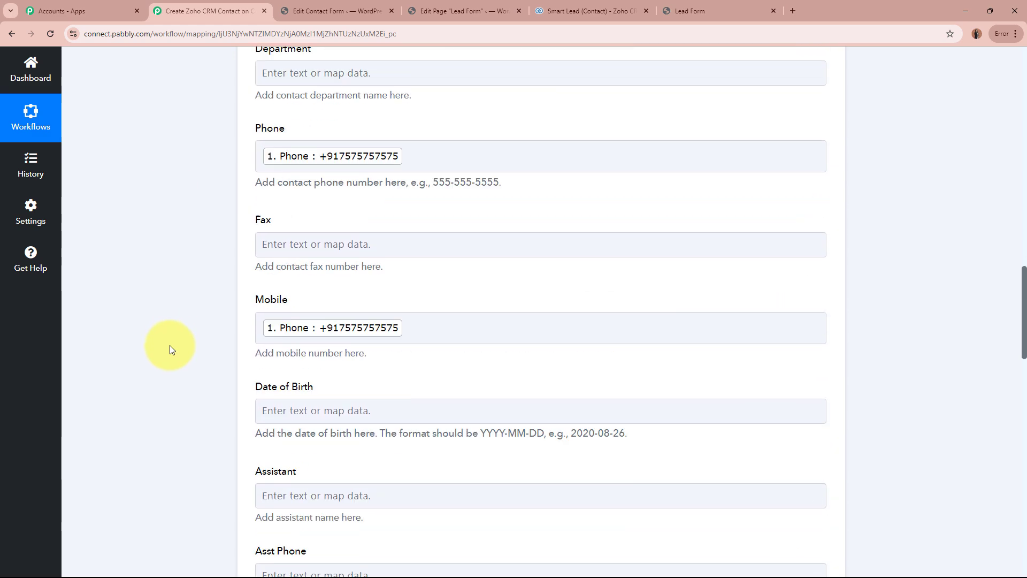
{"action": "scroll", "coordinate": [169, 345], "scroll_direction": "up", "scroll_amount": 10}
{"action": "left_click", "coordinate": [618, 394]}
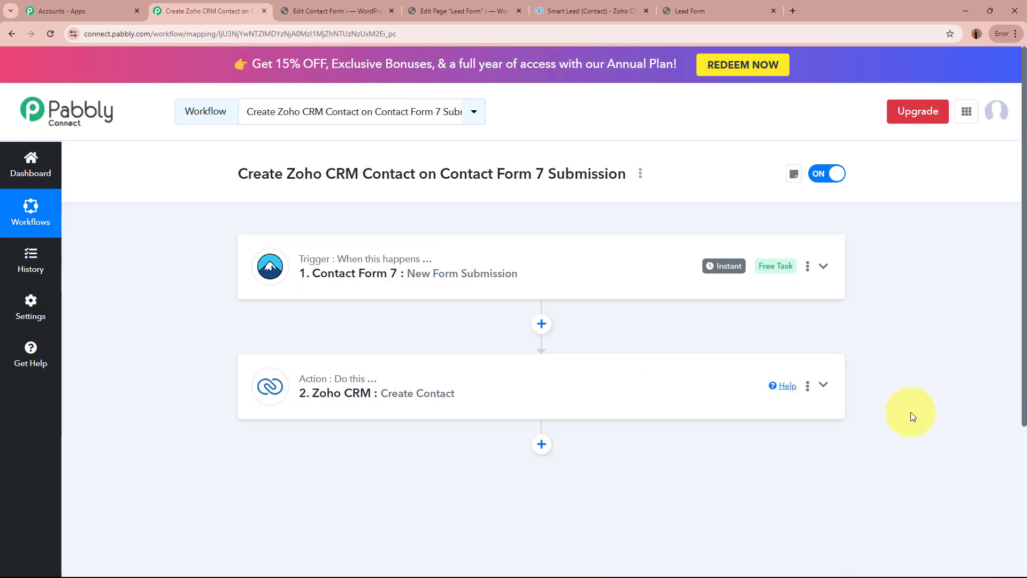